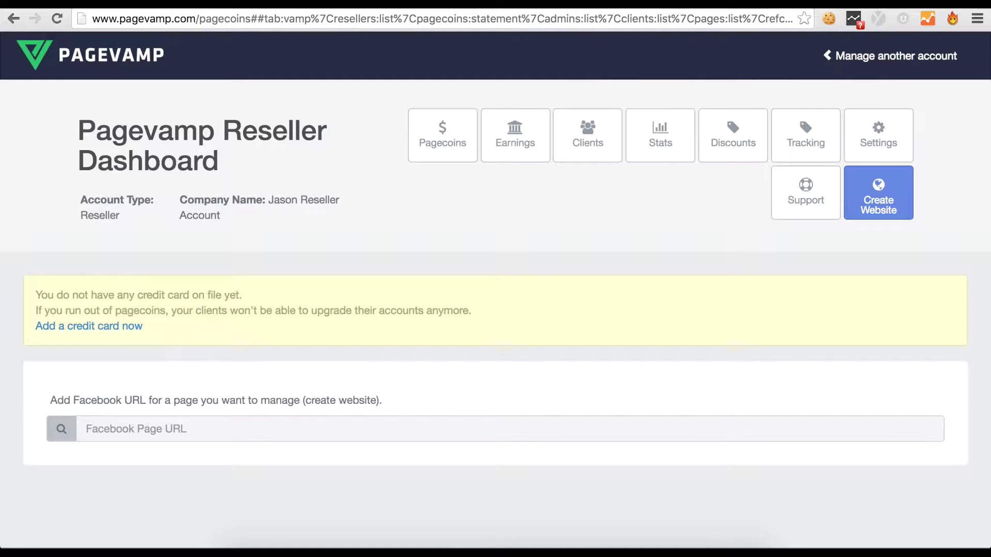
Open fbmaps.info in a new browser tab
key("ctrl+t")
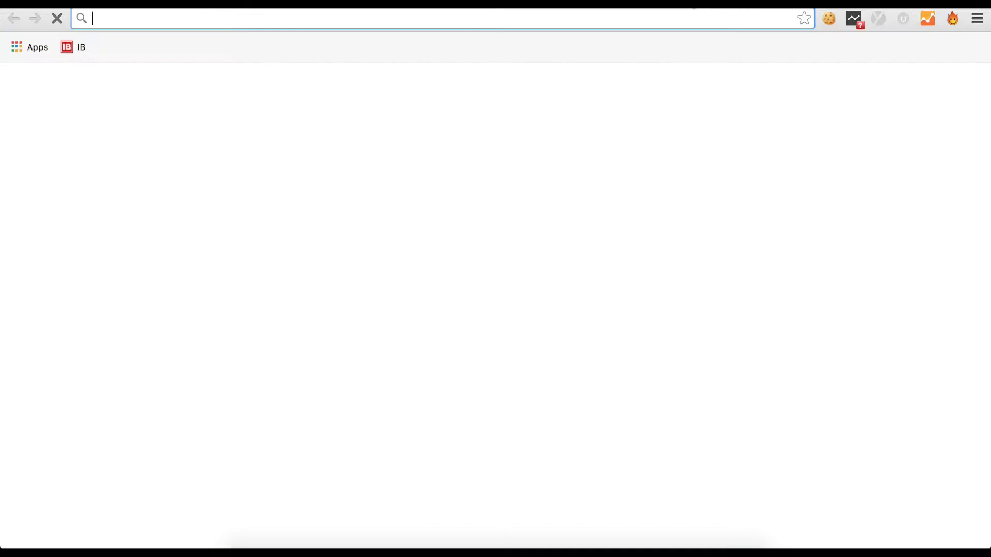
type("fbmaps.info")
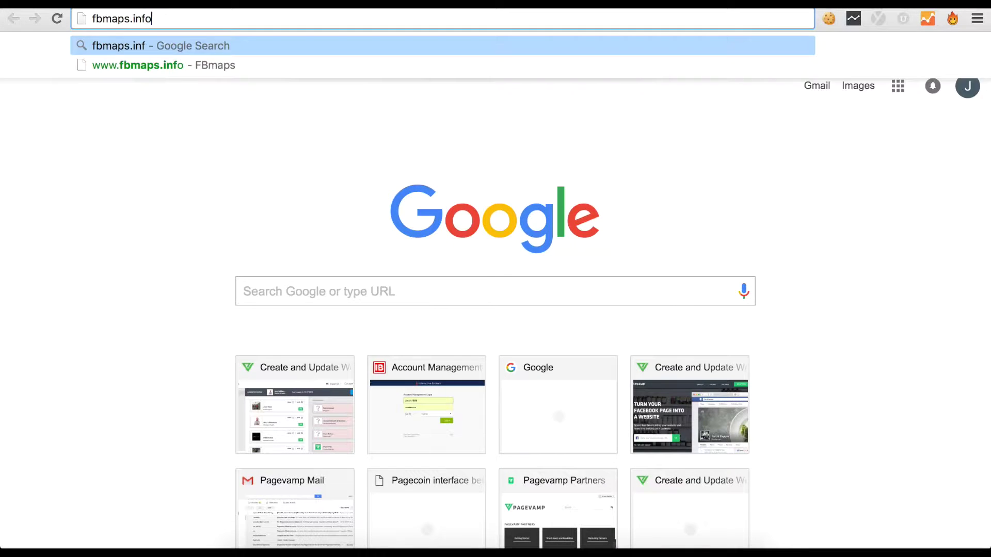
key("Return")
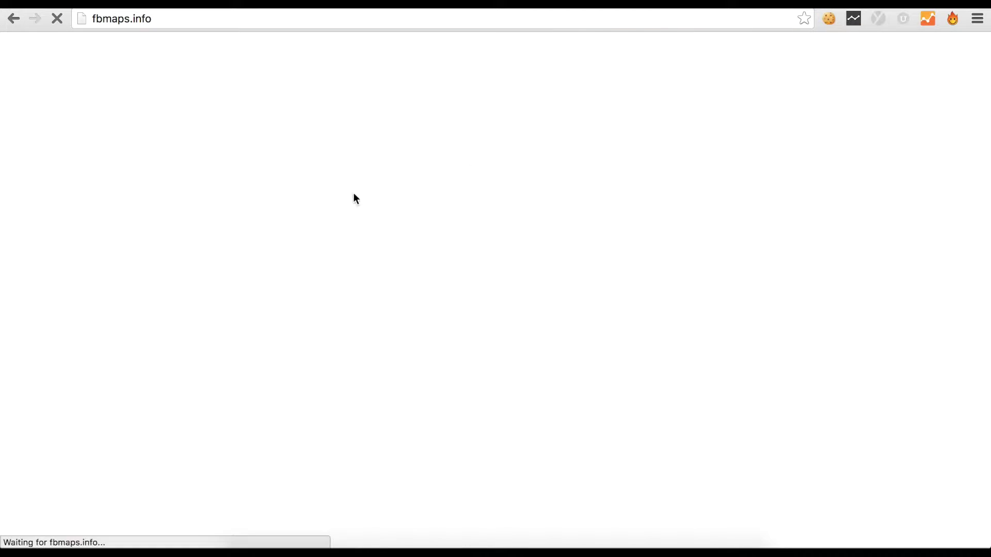
Find the Mexicano Bar restaurant marker in central Mexico City on the map and show its details
left_click(34, 236)
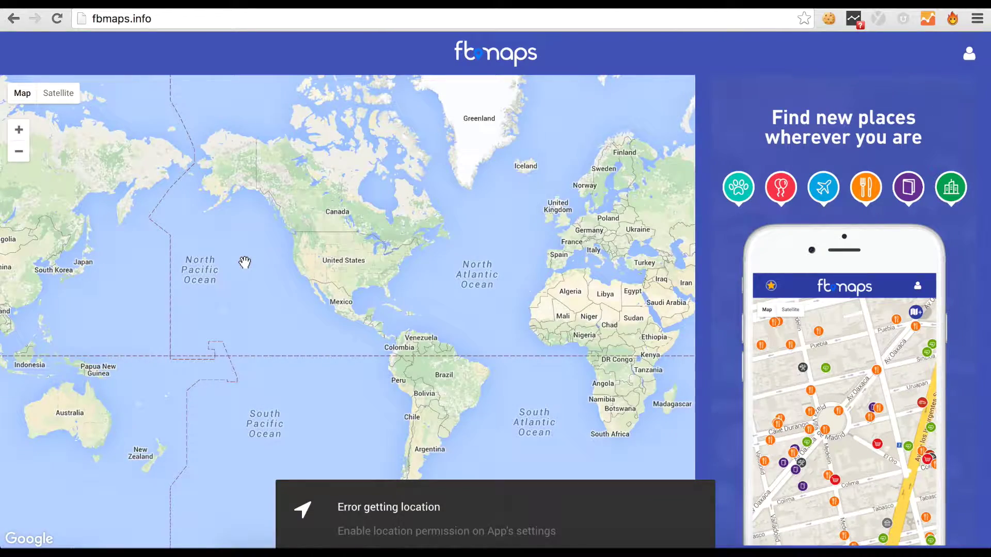
left_click(21, 135)
left_click(20, 135)
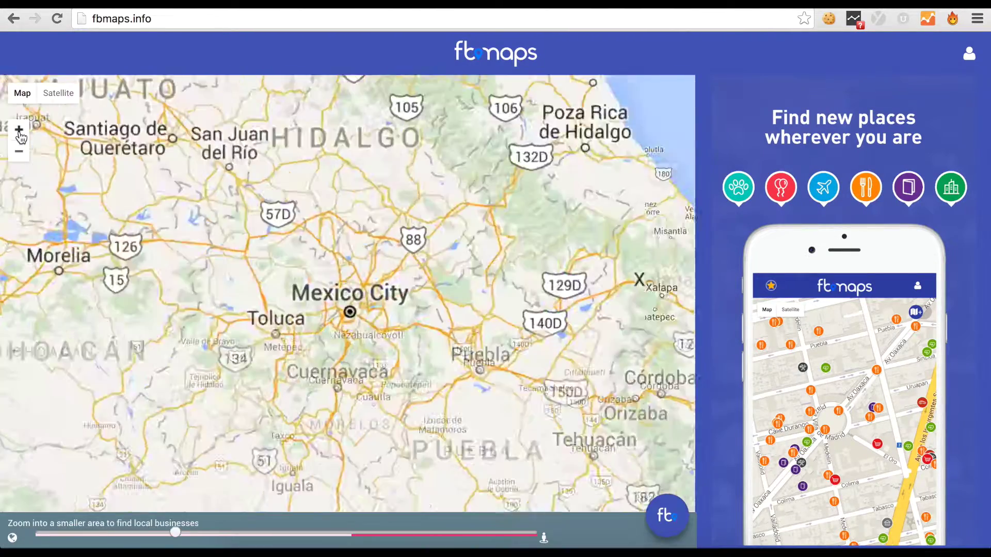
left_click(21, 135)
left_click(20, 135)
left_click(21, 135)
left_click(21, 135)
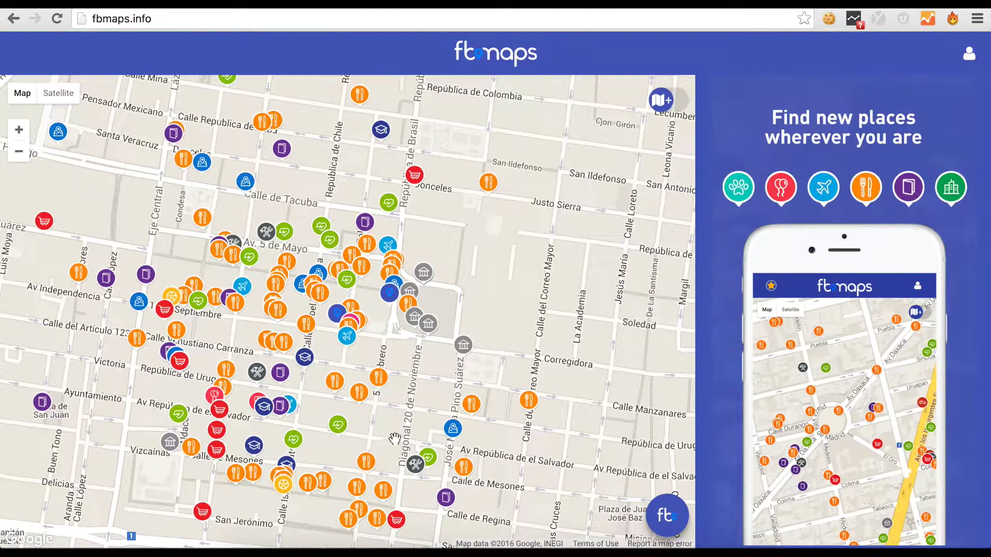
left_click(309, 489)
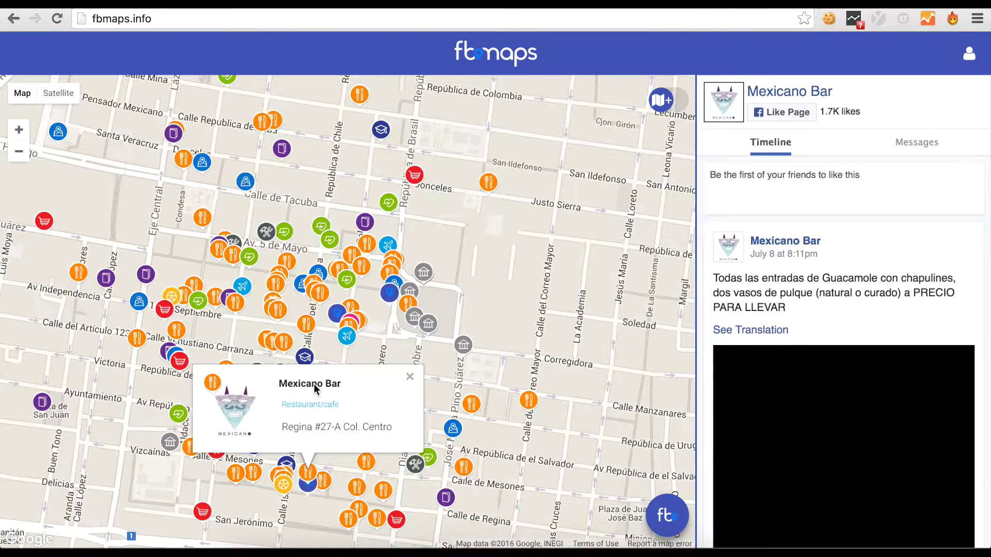
scroll(847, 321, "down", 5)
scroll(846, 320, "up", 5)
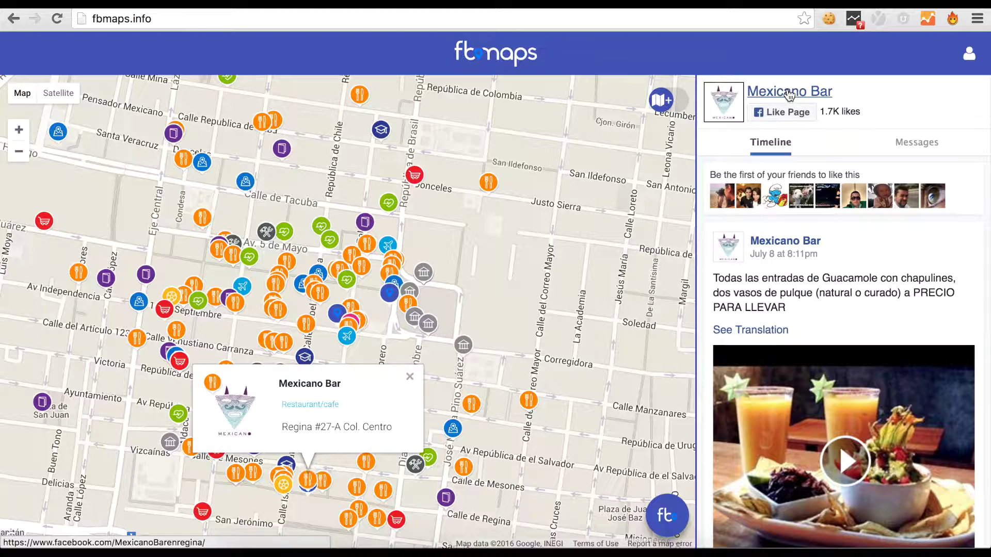
Open Mexicano Bar's Facebook page and look through its posts and business details
left_click(788, 93)
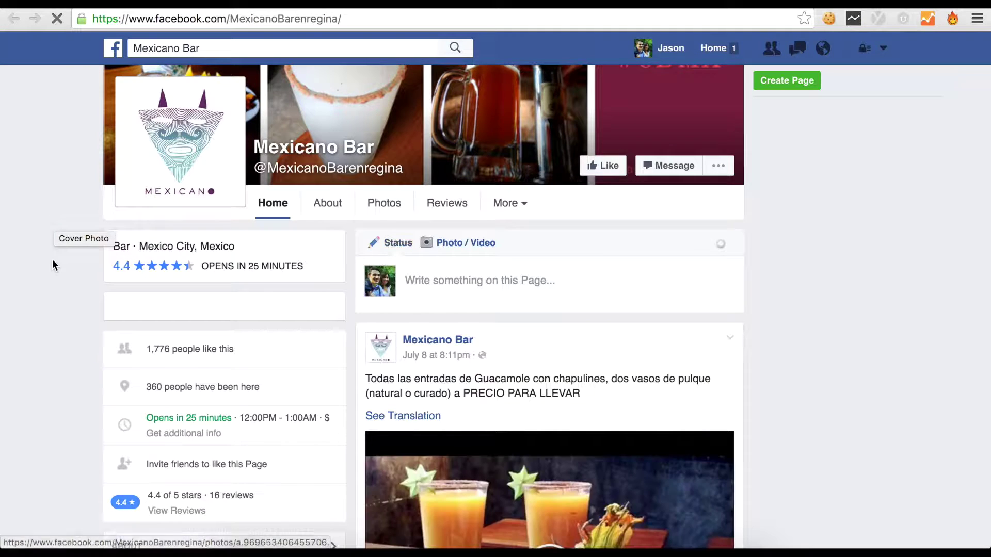
scroll(56, 313, "down", 2)
scroll(55, 313, "down", 6)
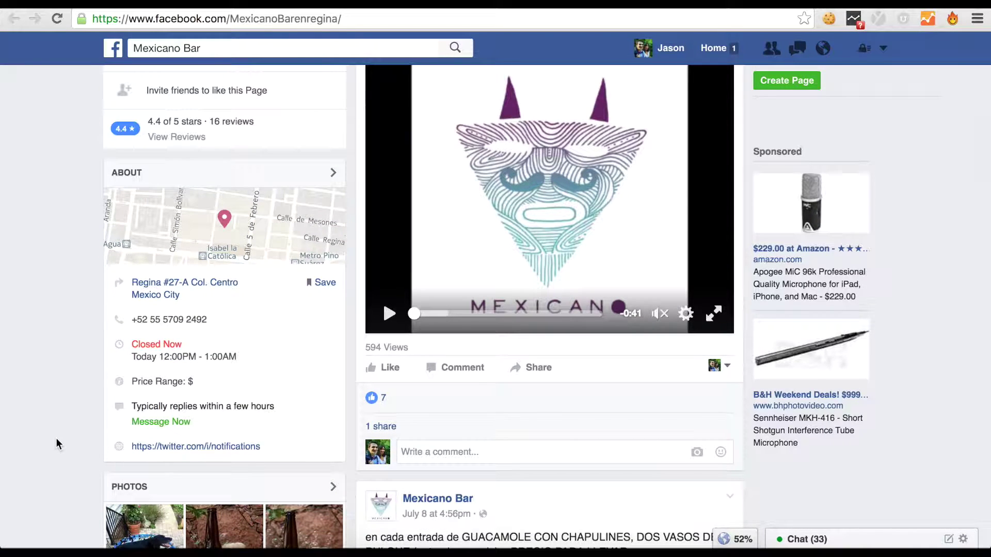
scroll(52, 397, "up", 10)
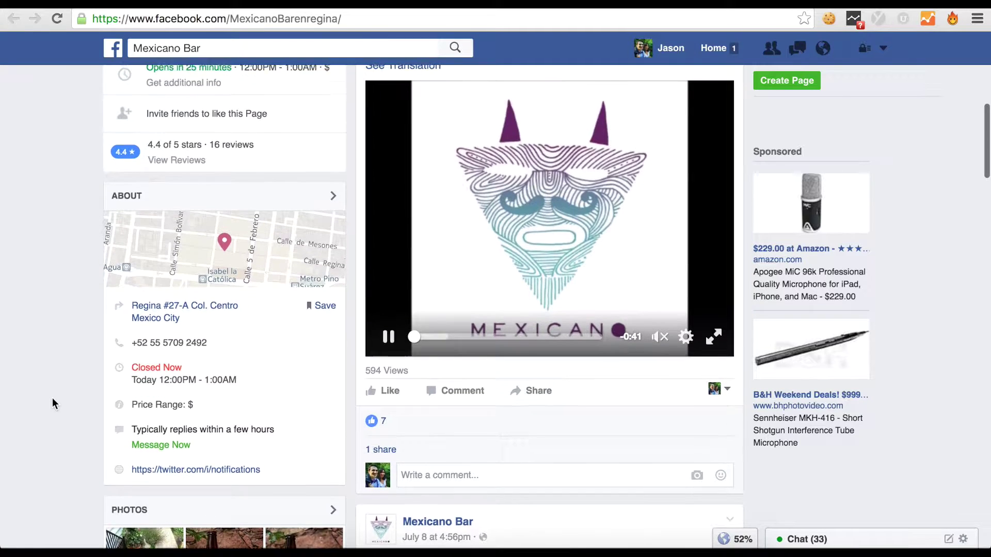
Review the Page Info in the About section of Mexicano Bar's Facebook page
left_click(331, 326)
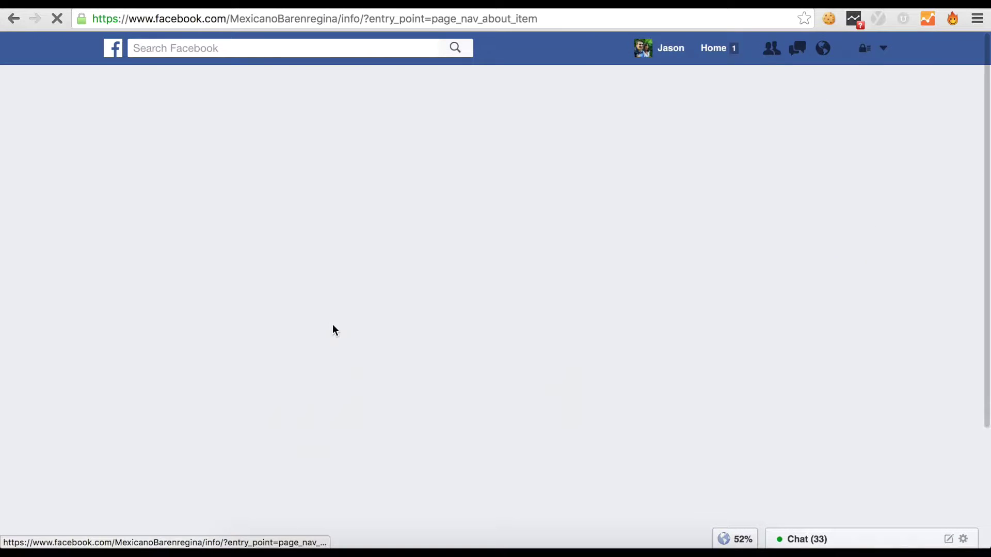
scroll(73, 323, "down", 1)
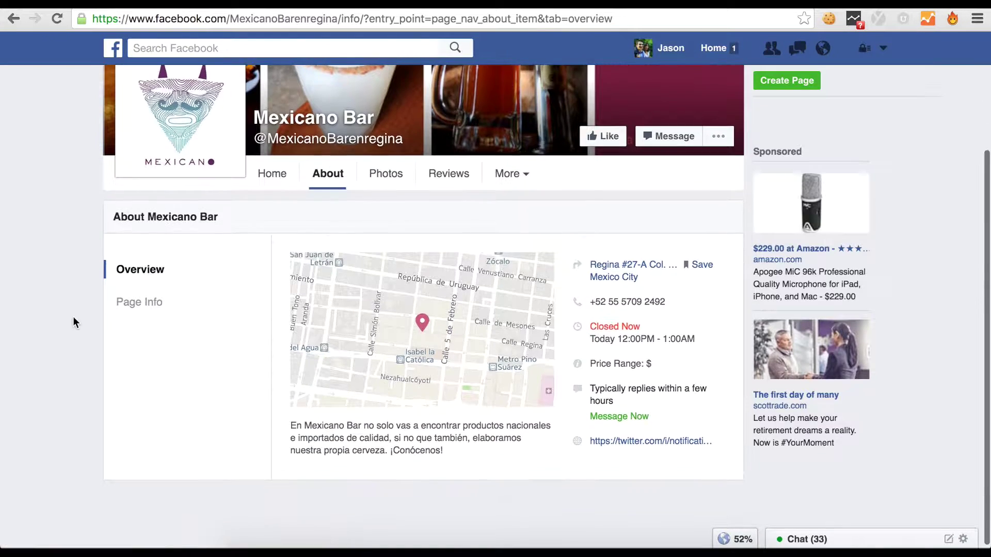
left_click(136, 303)
scroll(373, 348, "down", 2)
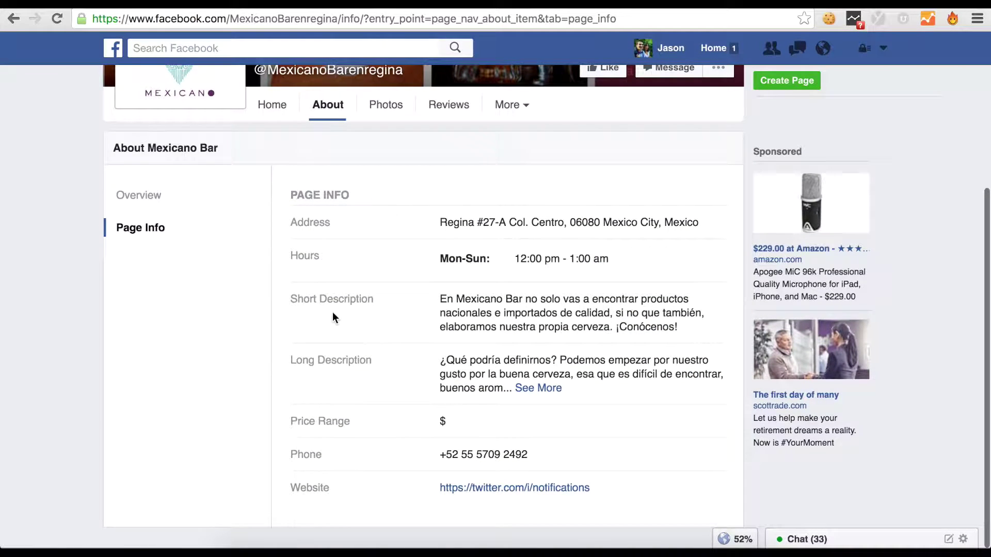
scroll(333, 312, "up", 4)
Look through the photo albums on Mexicano Bar's Facebook page
left_click(385, 325)
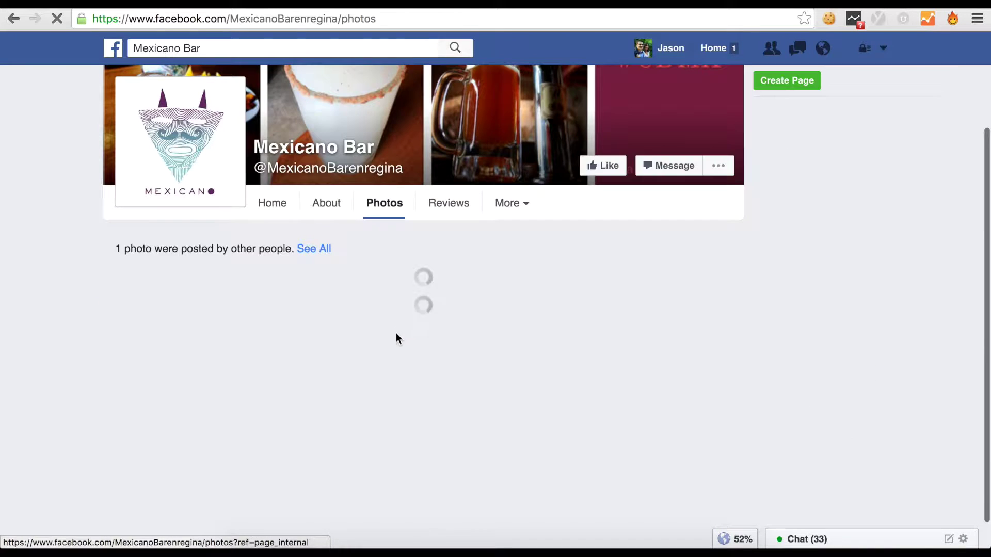
scroll(364, 354, "down", 4)
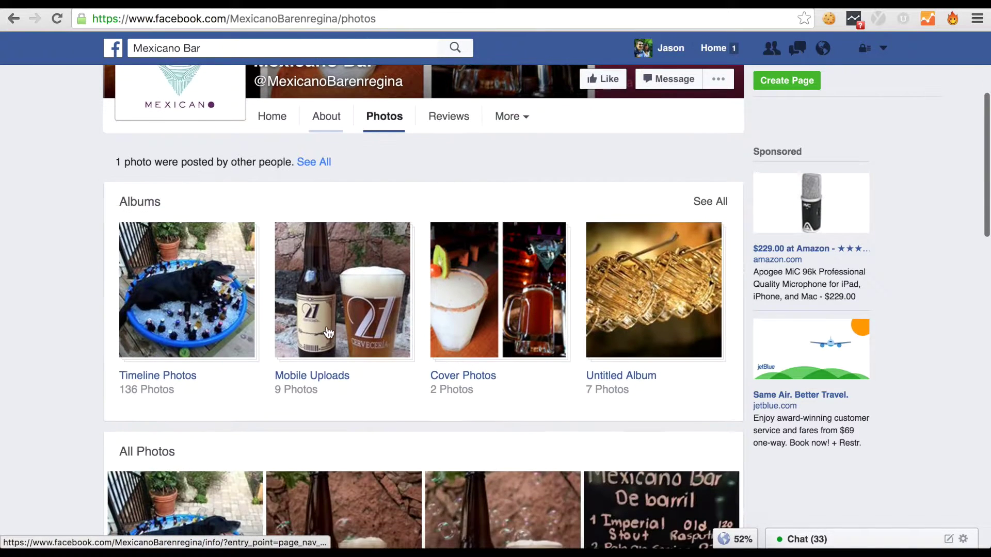
scroll(309, 330, "down", 1)
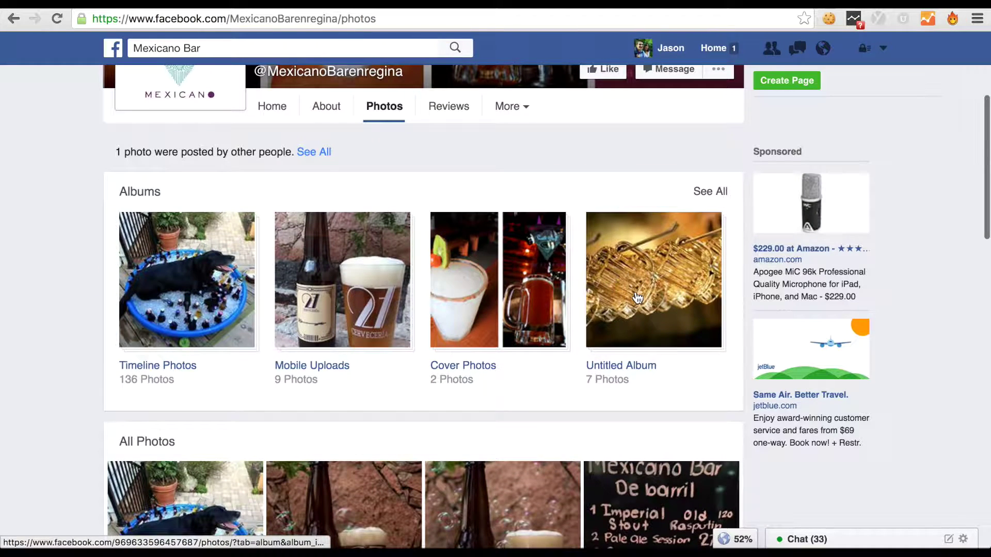
scroll(13, 308, "up", 5)
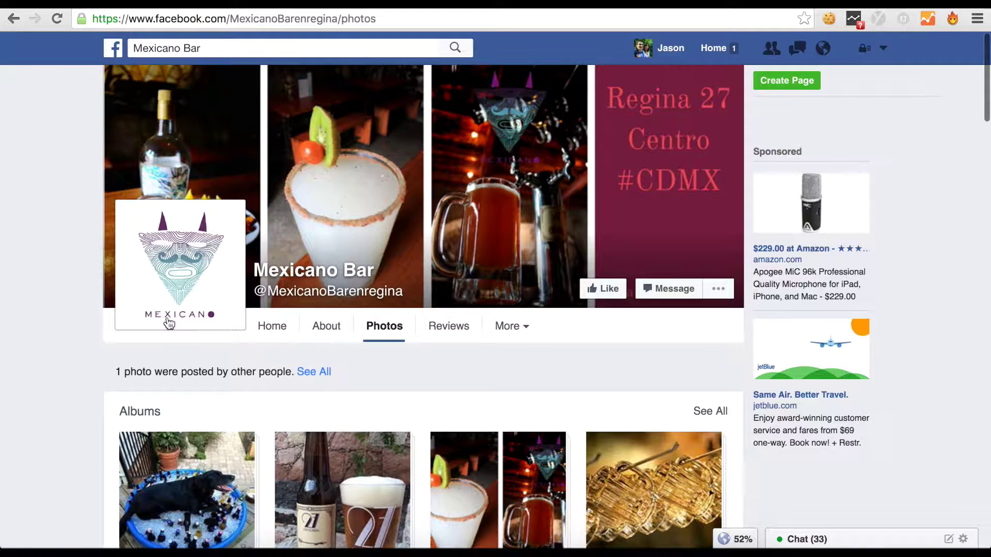
Return to the home view of Mexicano Bar's Facebook page and copy its URL
left_click(269, 329)
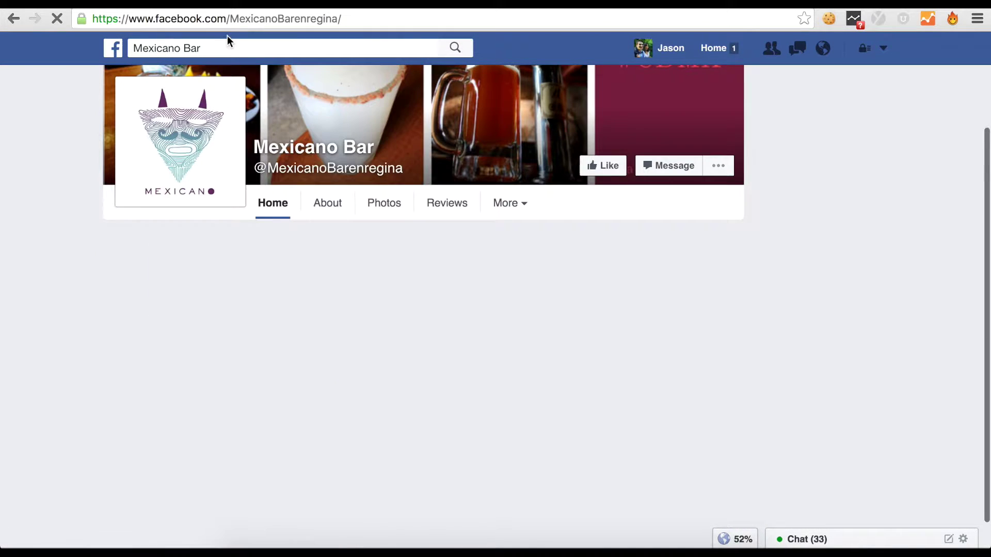
left_click(227, 19)
key("BackSpace")
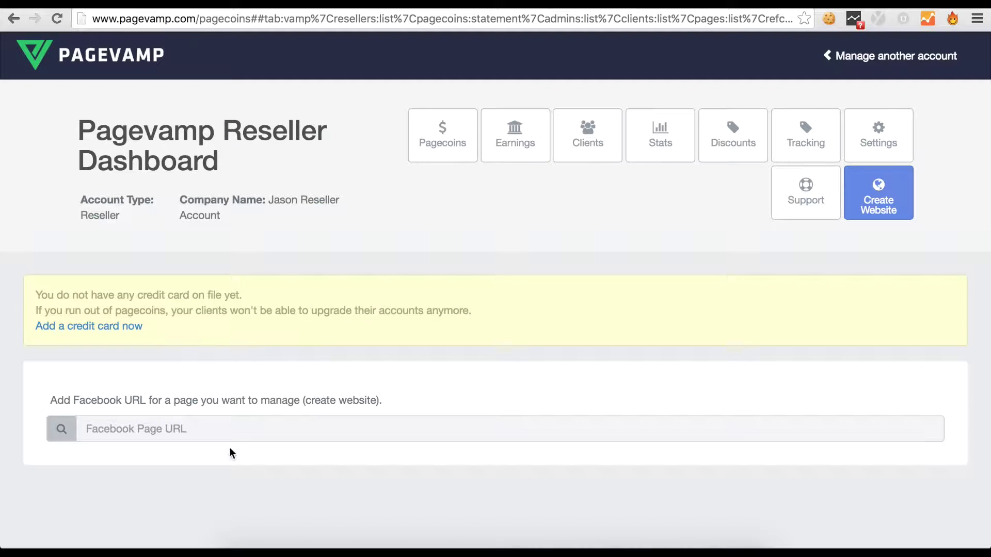
left_click(204, 427)
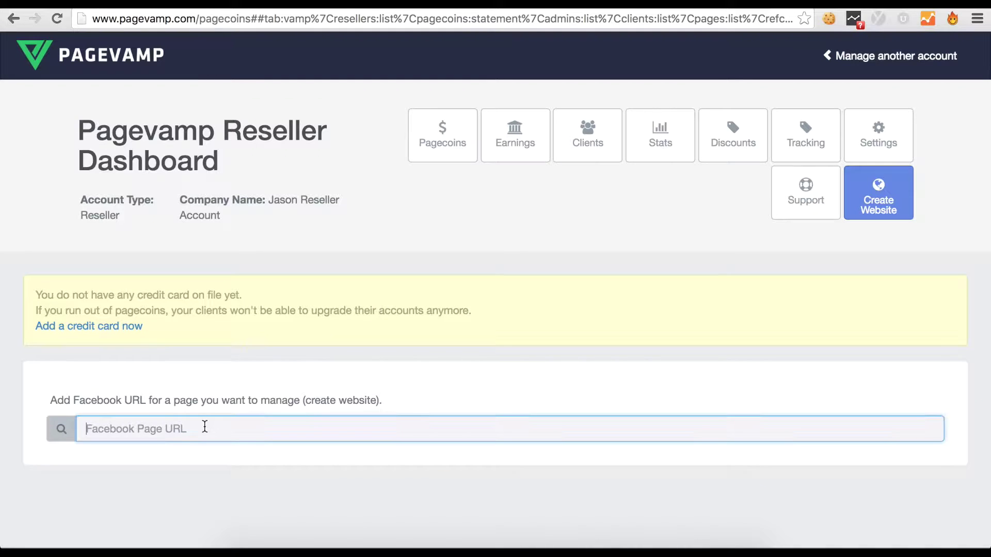
type("https://www.facebook.com/MexicanoBarenregina/")
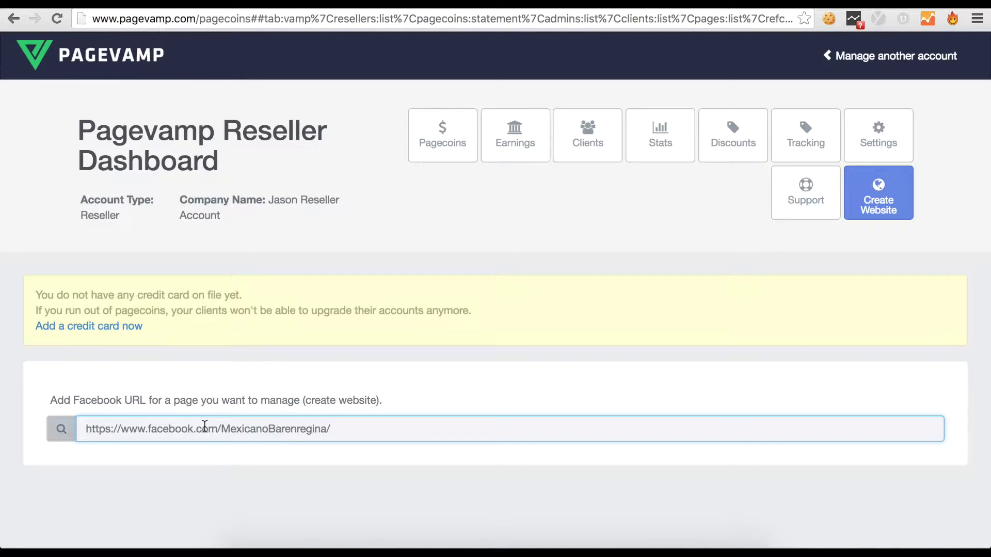
key("Return")
scroll(295, 306, "down", 3)
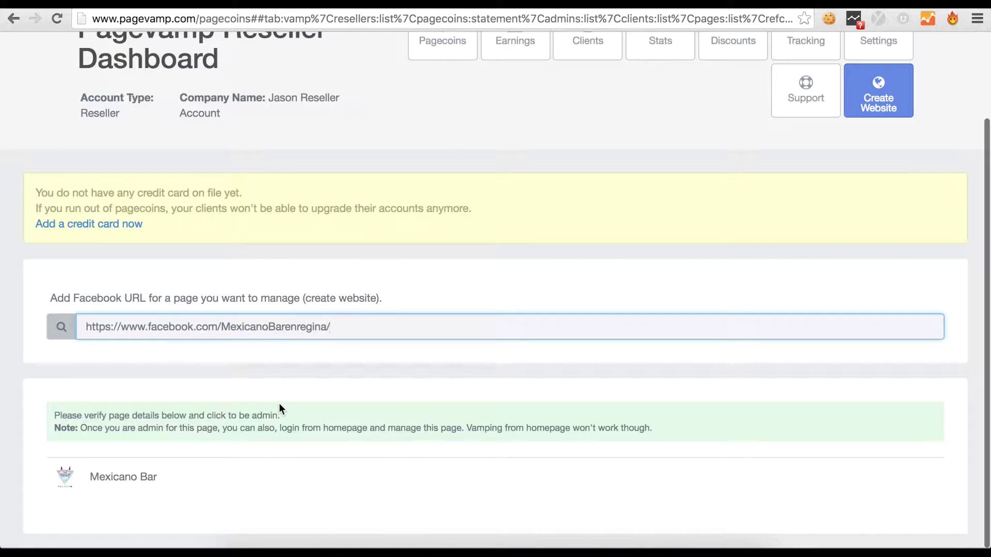
left_click(294, 472)
Visit Mexicano Bar's generated website from the Clients list, look through its homepage, and close it
scroll(289, 249, "down", 5)
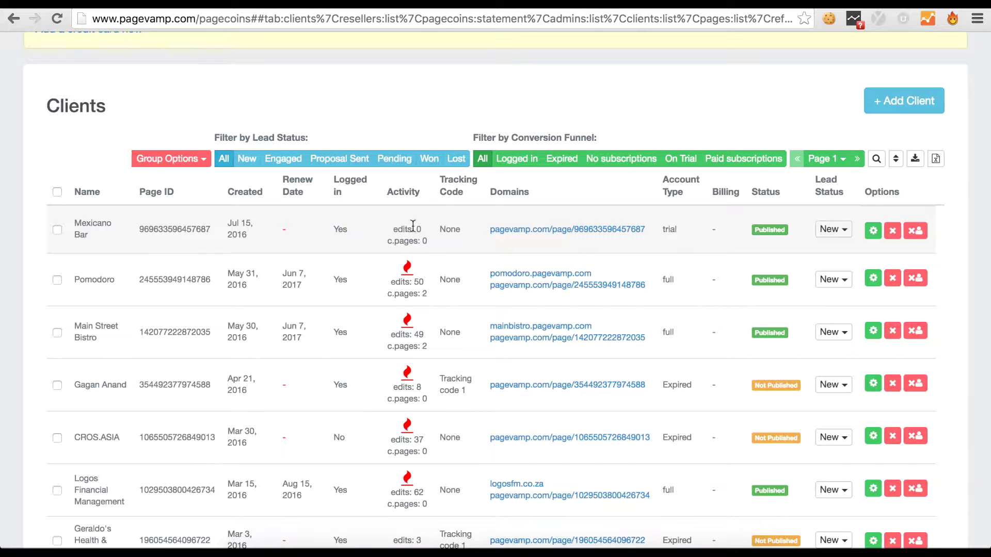
left_click(566, 234)
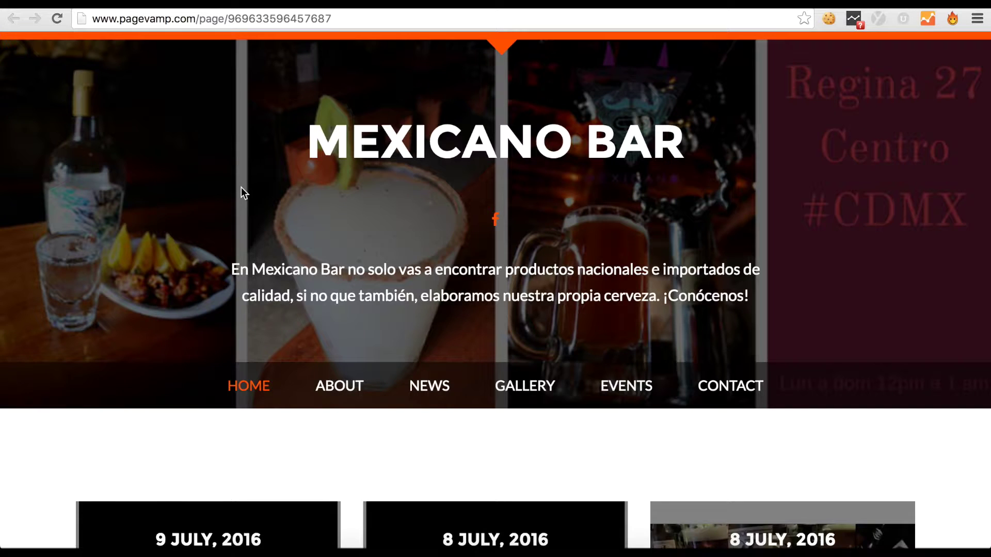
scroll(135, 218, "down", 10)
scroll(135, 218, "up", 4)
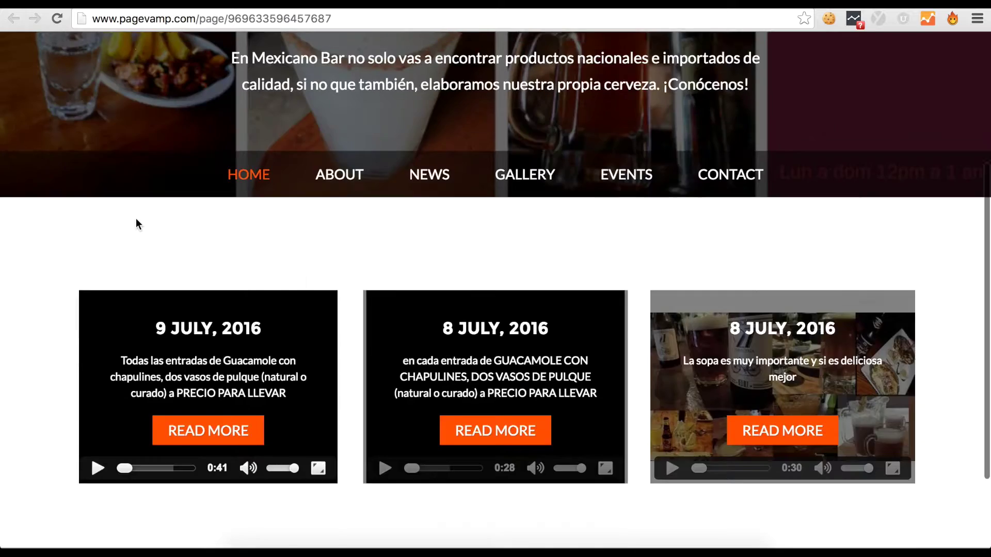
scroll(135, 224, "up", 4)
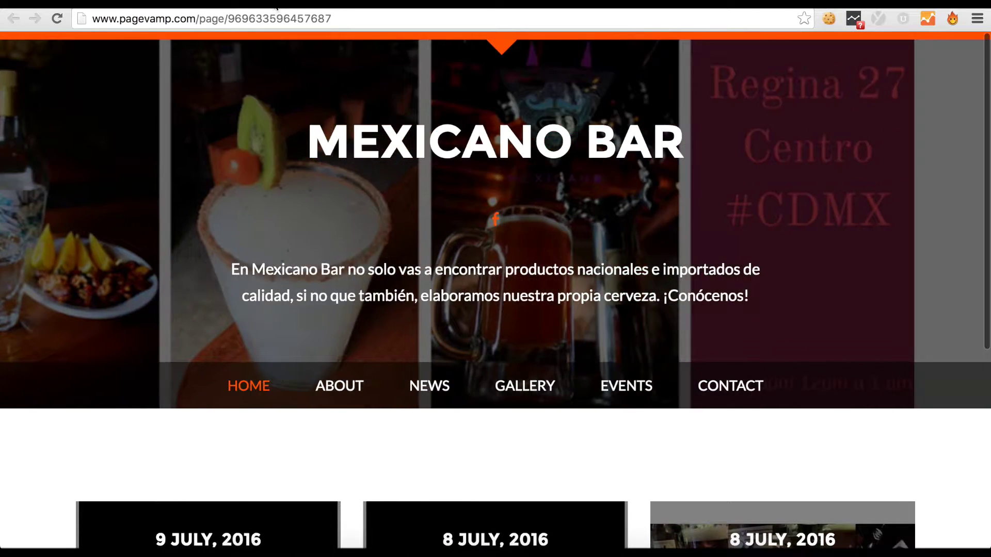
key("super+w")
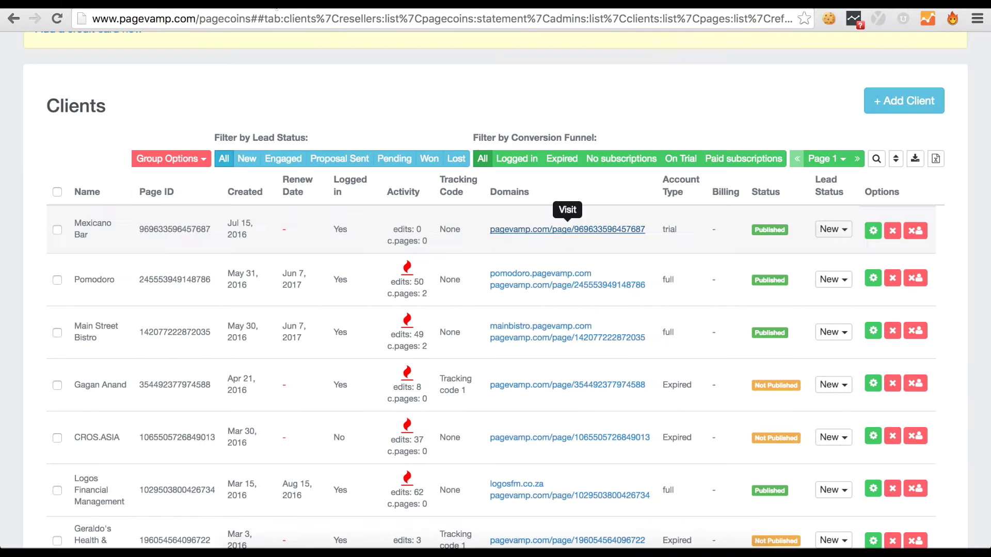
Open Mexicano Bar's client profile, connect to the client's account, and dismiss the free trial notice
left_click(873, 232)
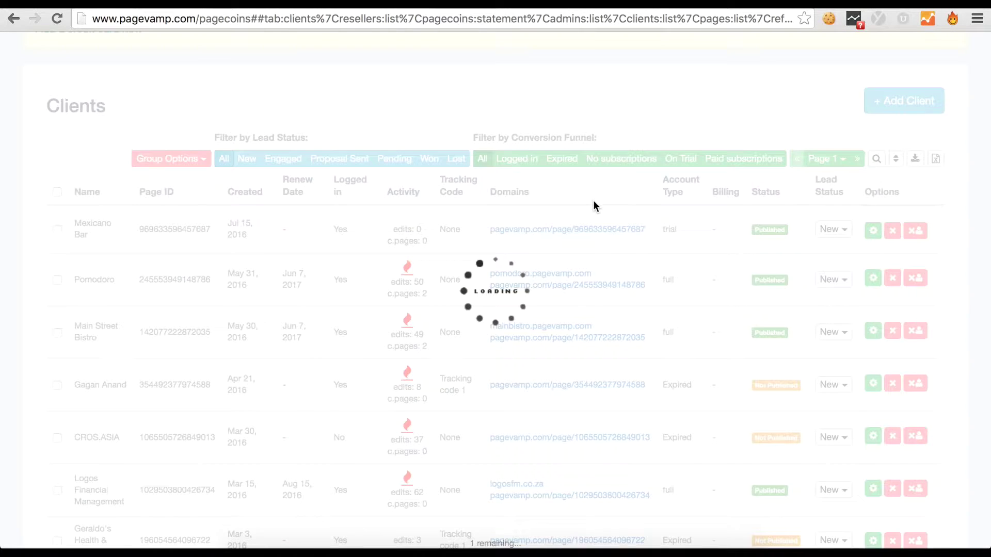
scroll(593, 205, "down", 4)
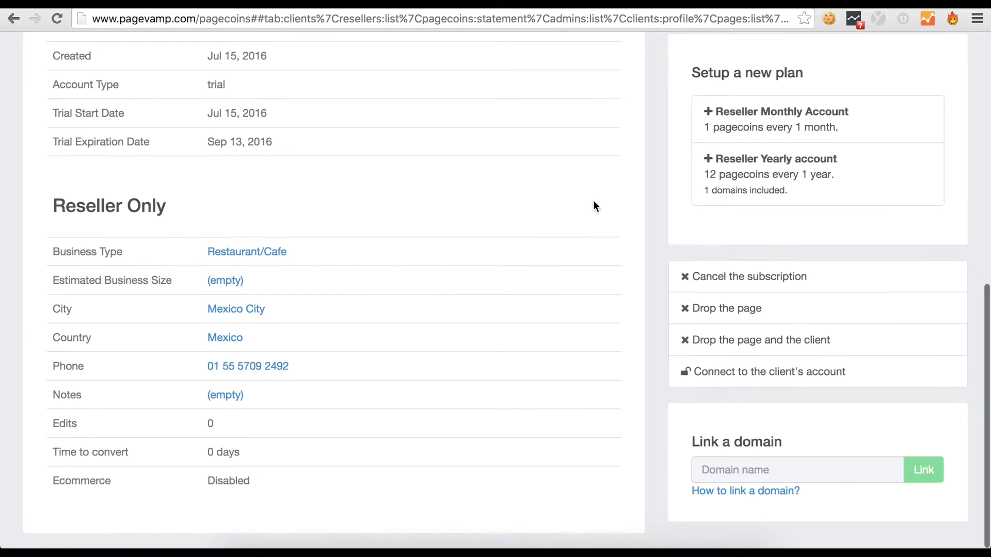
left_click(733, 383)
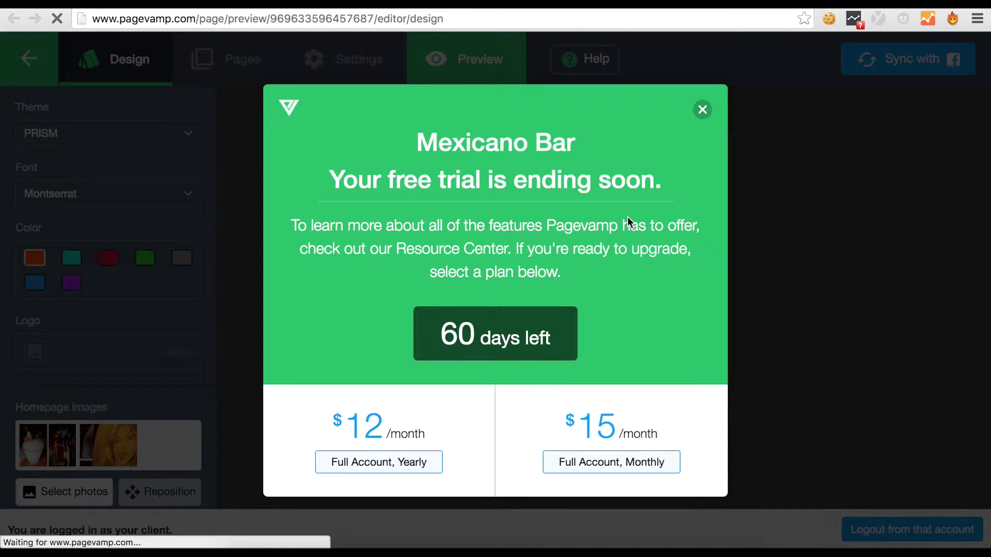
left_click(702, 110)
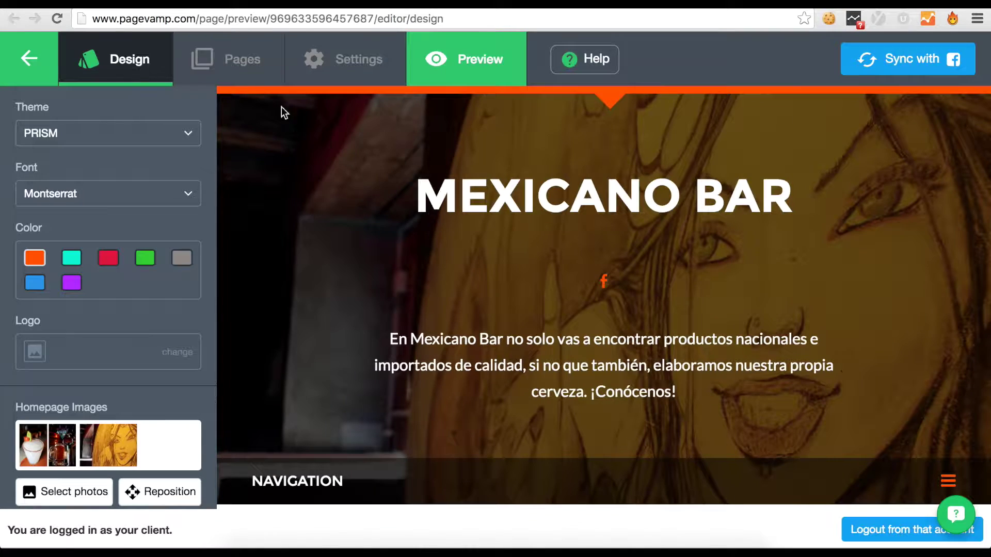
Browse the available website themes and apply the Continuum theme to the Mexicano Bar site
left_click(170, 145)
scroll(472, 245, "down", 15)
mouse_move(896, 270)
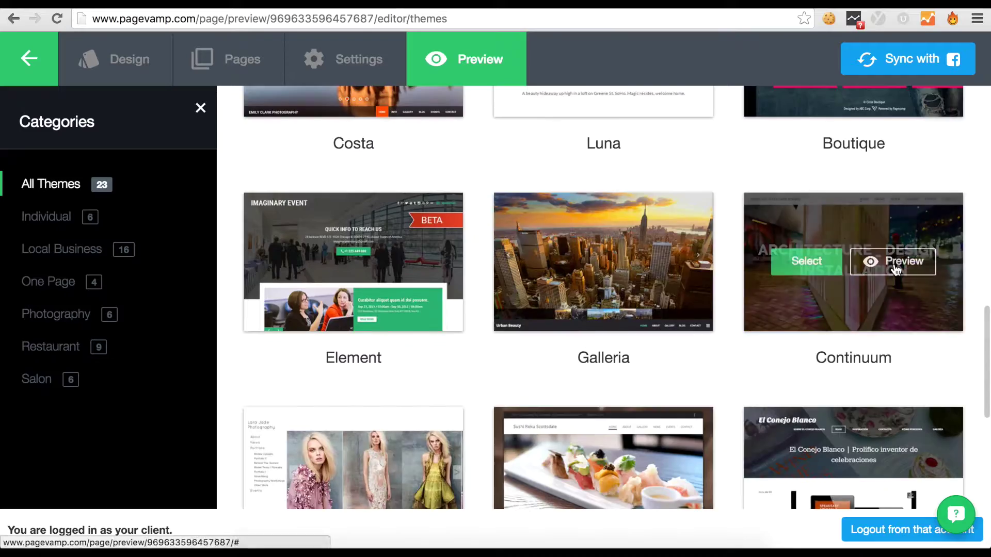
left_click(819, 271)
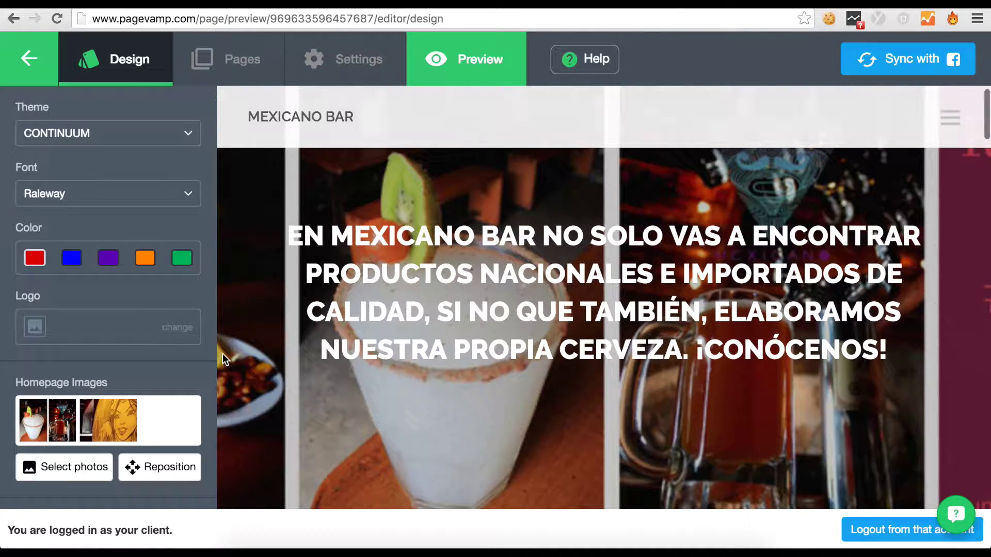
Replace the cover photo in the homepage images with the hanging glasses and plated food photos from the 7-photo Untitled Album, save, and review the homepage
left_click(91, 468)
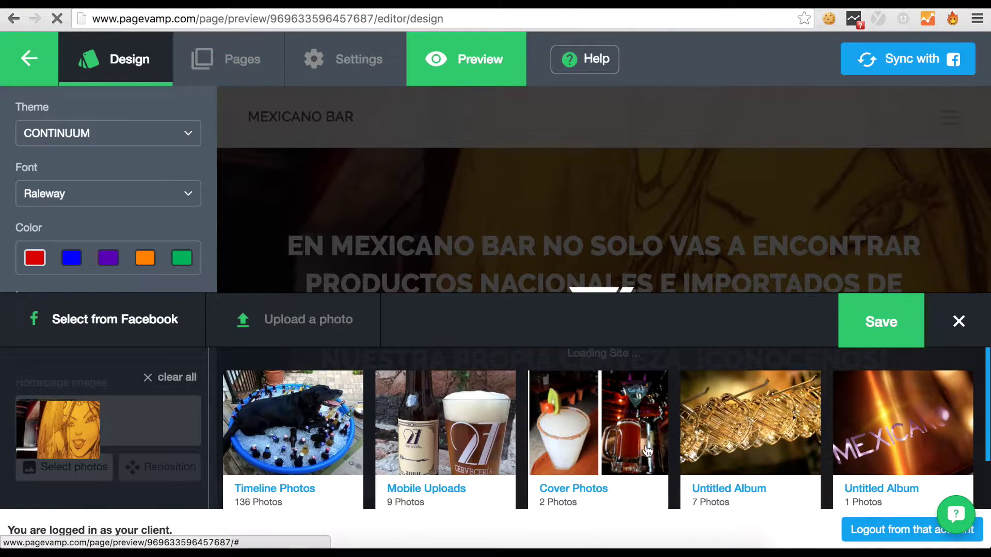
left_click(784, 408)
scroll(443, 444, "down", 1)
left_click(445, 413)
scroll(445, 423, "down", 2)
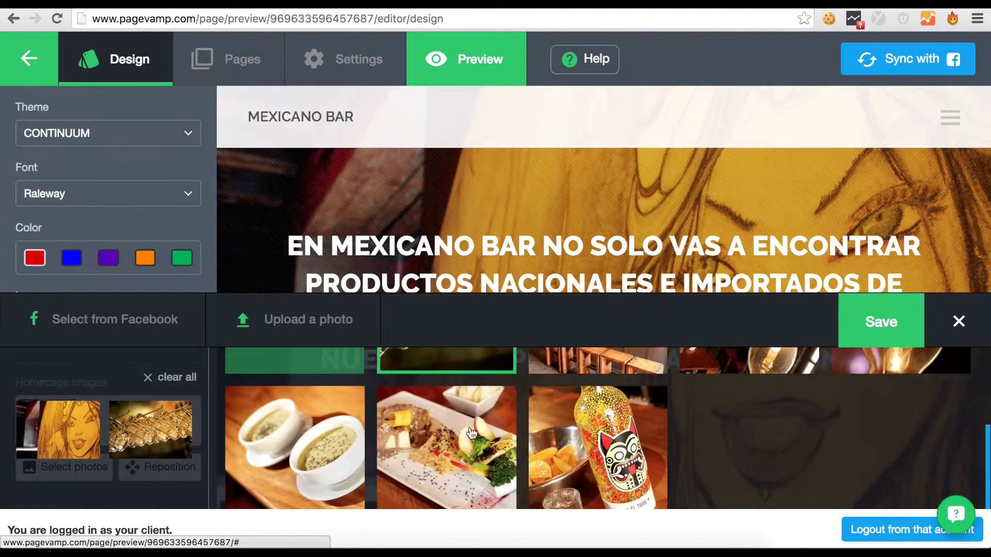
left_click(447, 449)
left_click(852, 331)
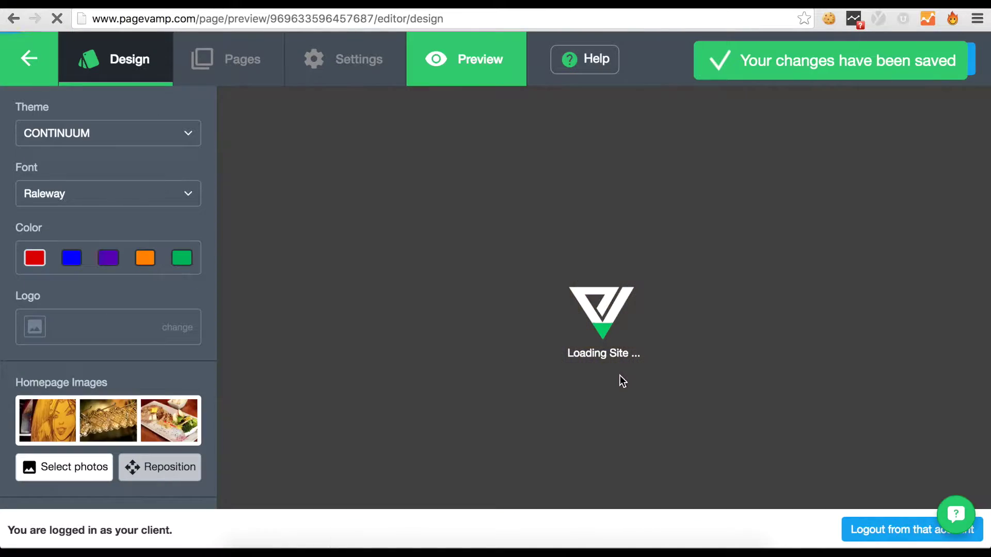
scroll(284, 332, "down", 15)
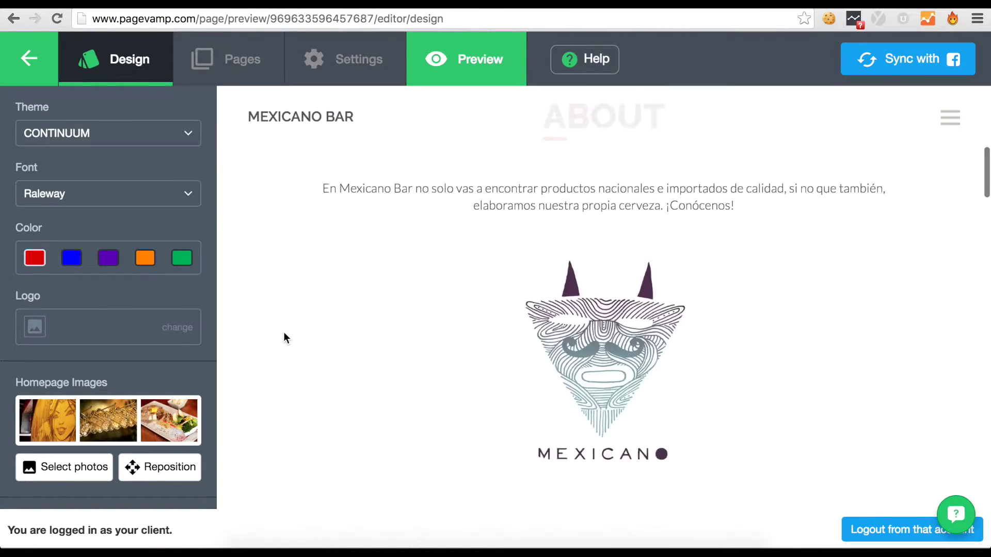
scroll(283, 332, "up", 15)
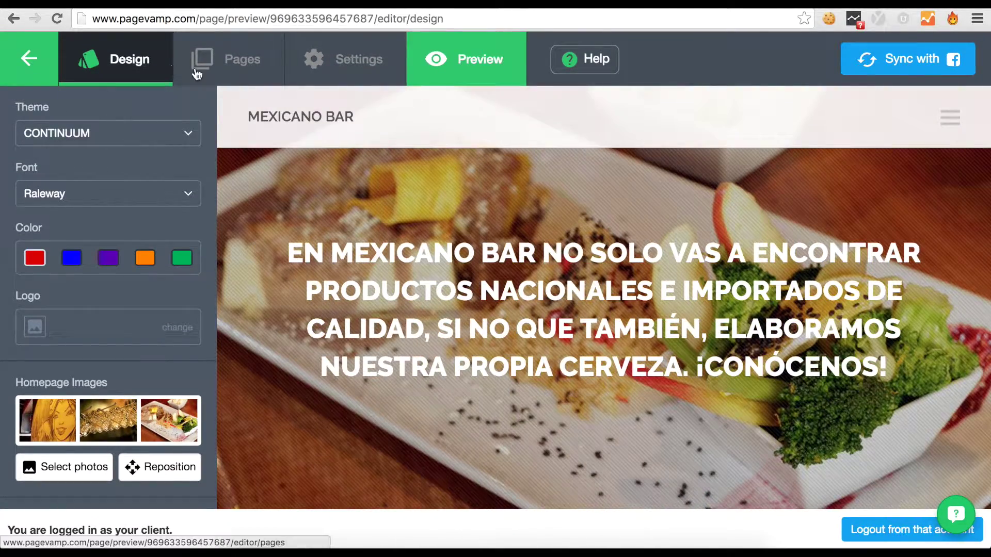
Hide the Events page from the Mexicano Bar site
left_click(212, 72)
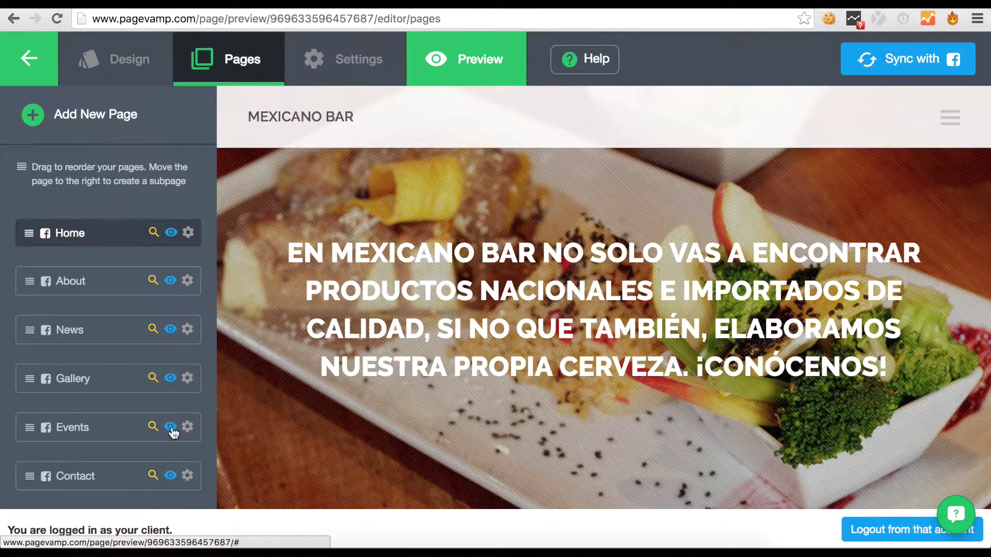
left_click(170, 427)
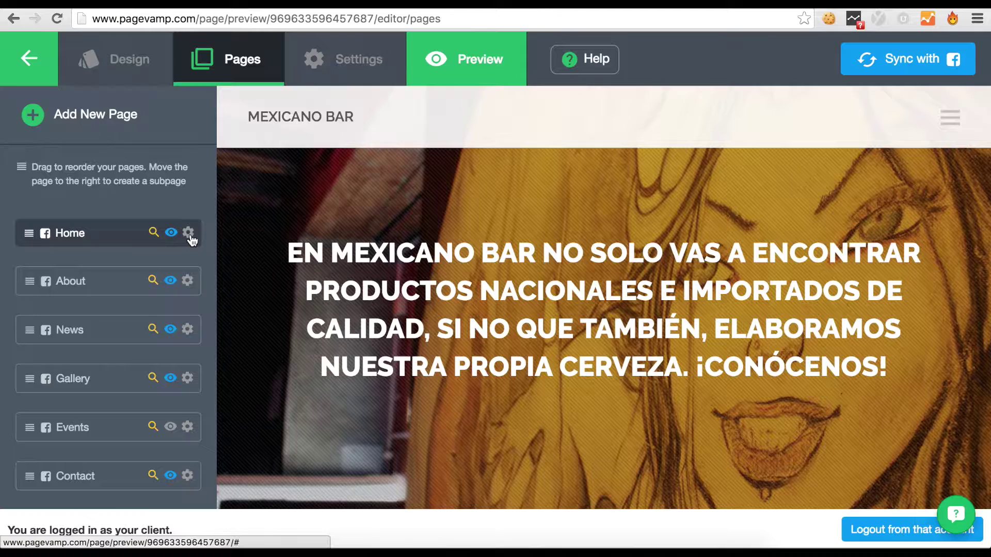
Set the Home page's short description to the custom text "Cervecería mexicana en el centro histórico de Ciudad de México.", save, and close its settings
left_click(190, 237)
scroll(153, 330, "down", 2)
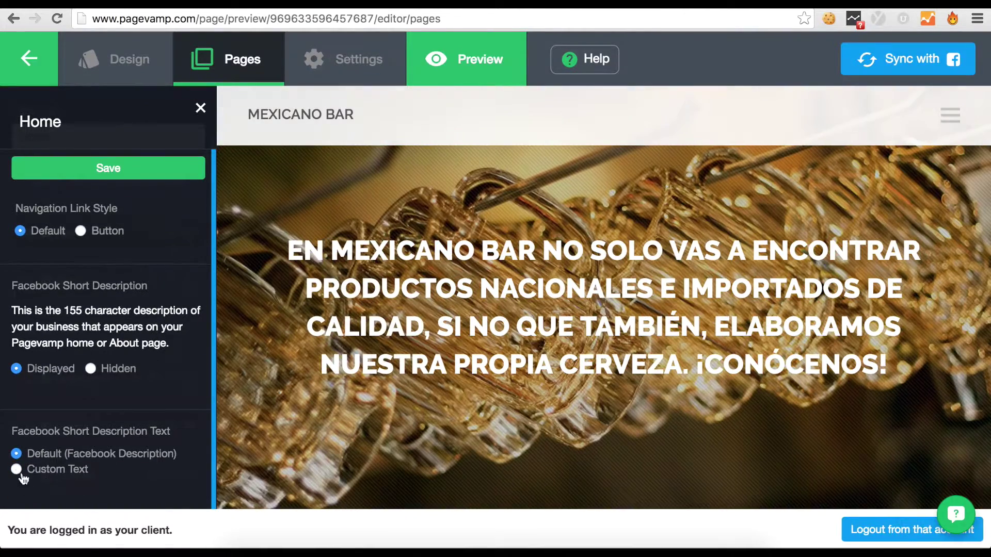
left_click(16, 469)
left_click(62, 471)
type("Cervece")
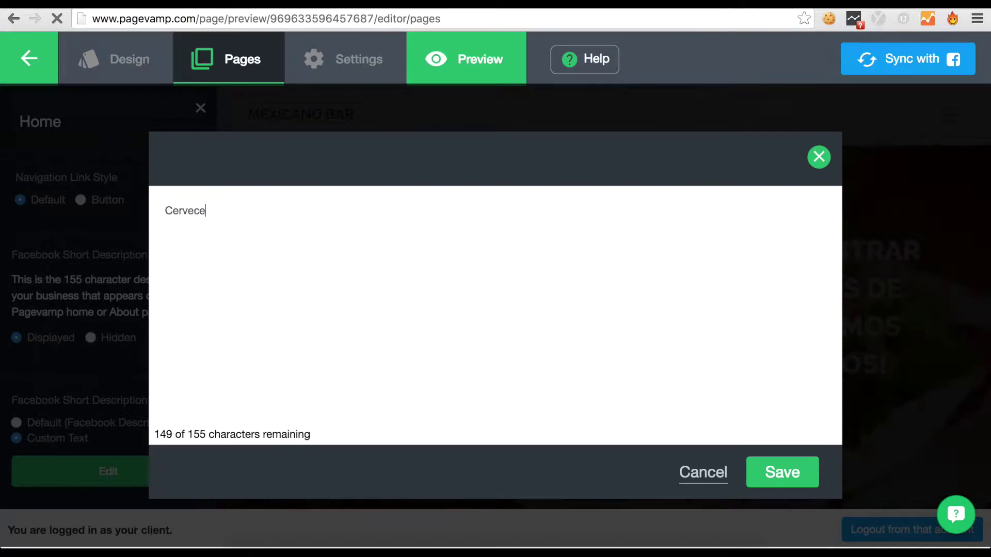
type("ria mexicana en el centro histórico de Ciudad de ")
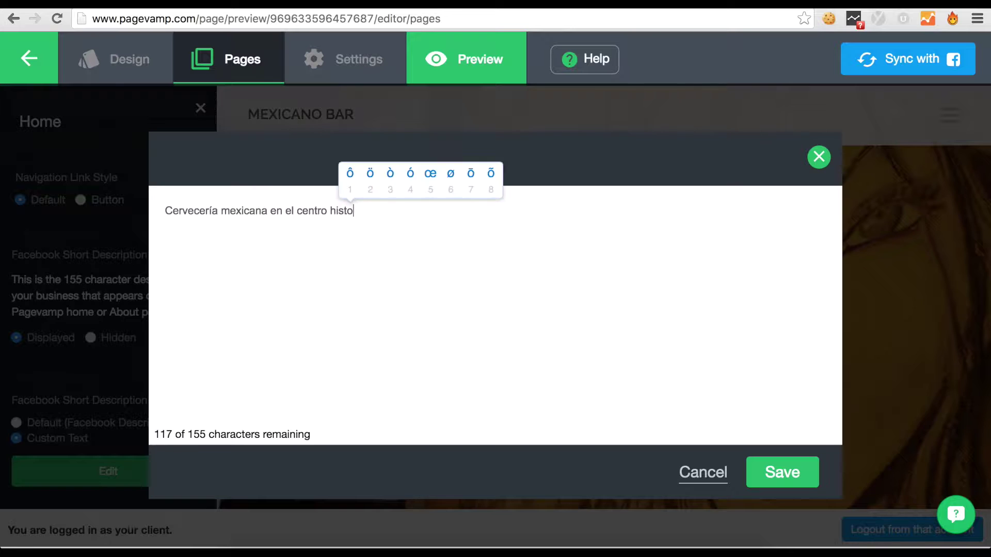
type("México.")
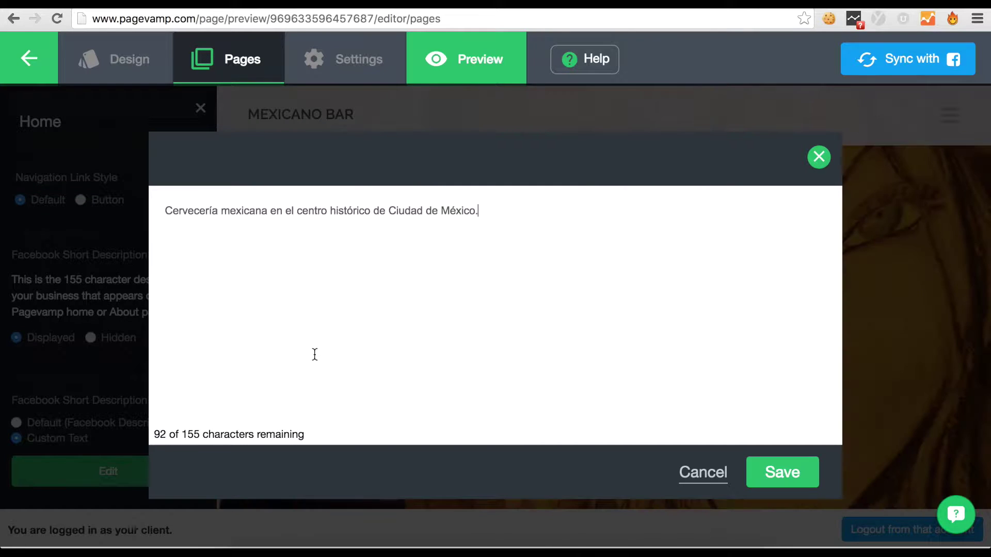
left_click(780, 478)
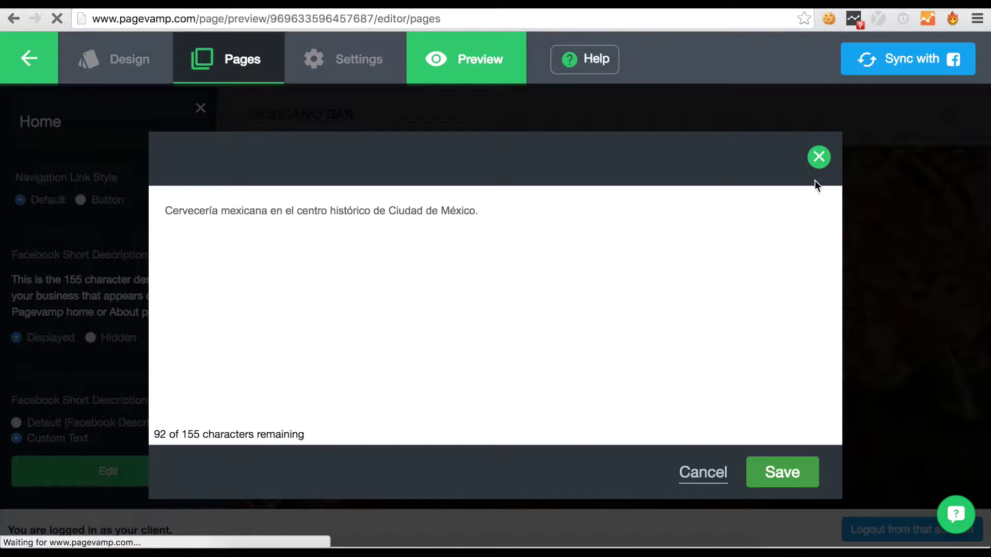
left_click(819, 158)
left_click(201, 108)
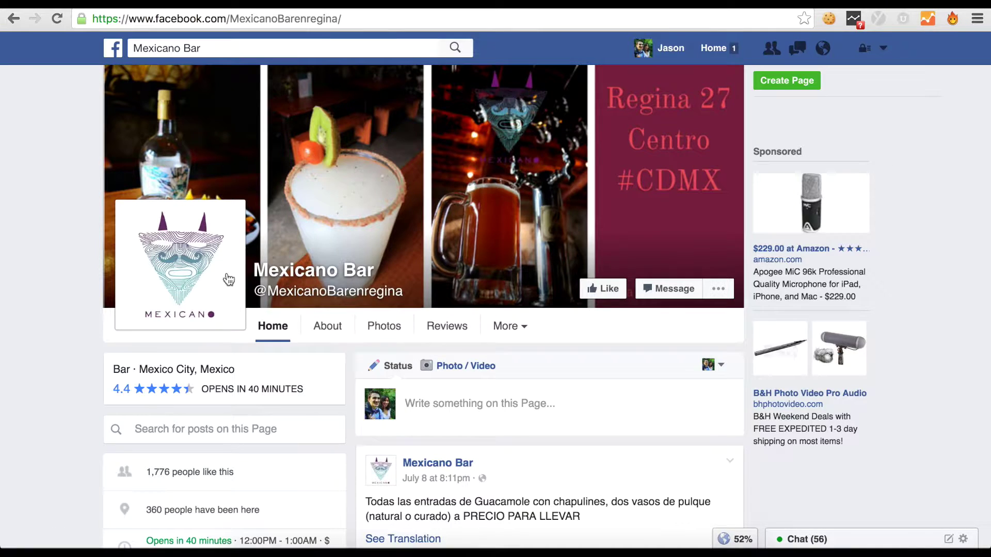
On Mexicano Bar's Facebook page, open the profile picture, download it, and close the photo viewer
left_click(215, 255)
left_click(436, 515)
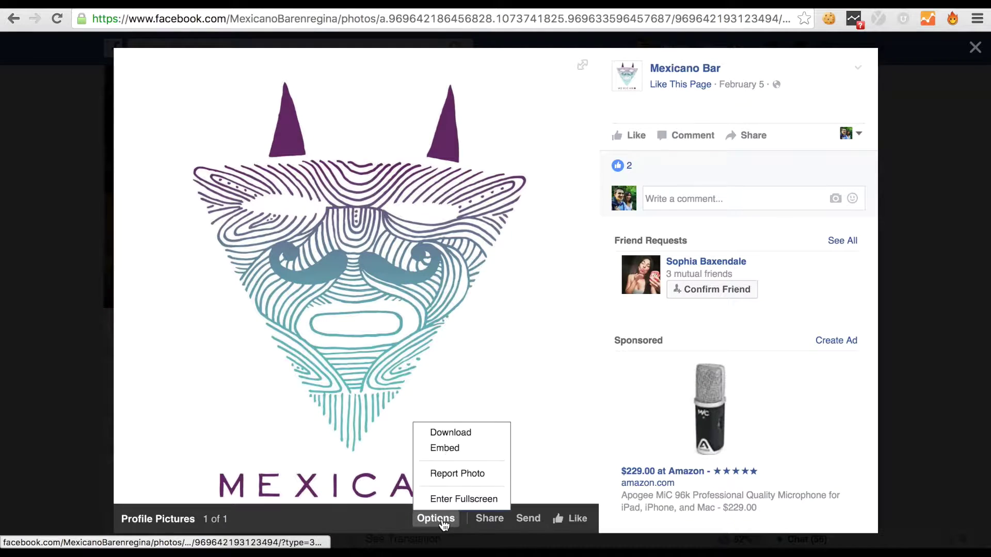
left_click(434, 431)
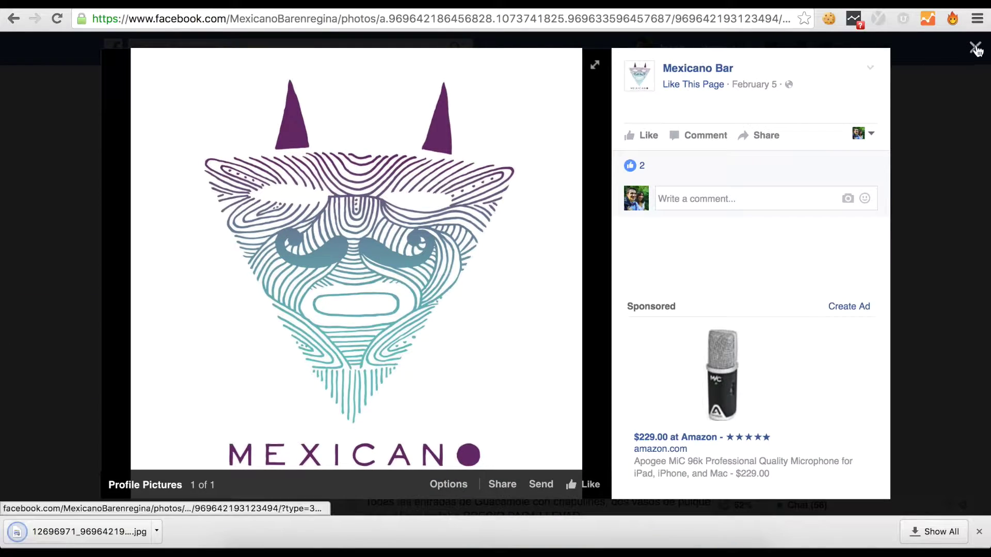
left_click(974, 45)
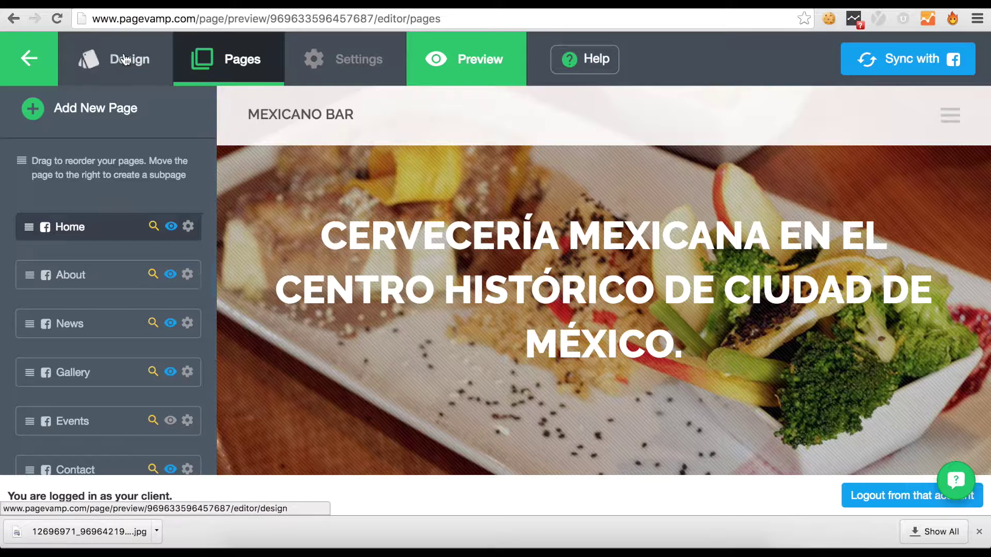
Back in the Pagevamp site editor, upload the downloaded Mexicano profile picture as the site's logo and close the logo settings
left_click(124, 59)
left_click(181, 330)
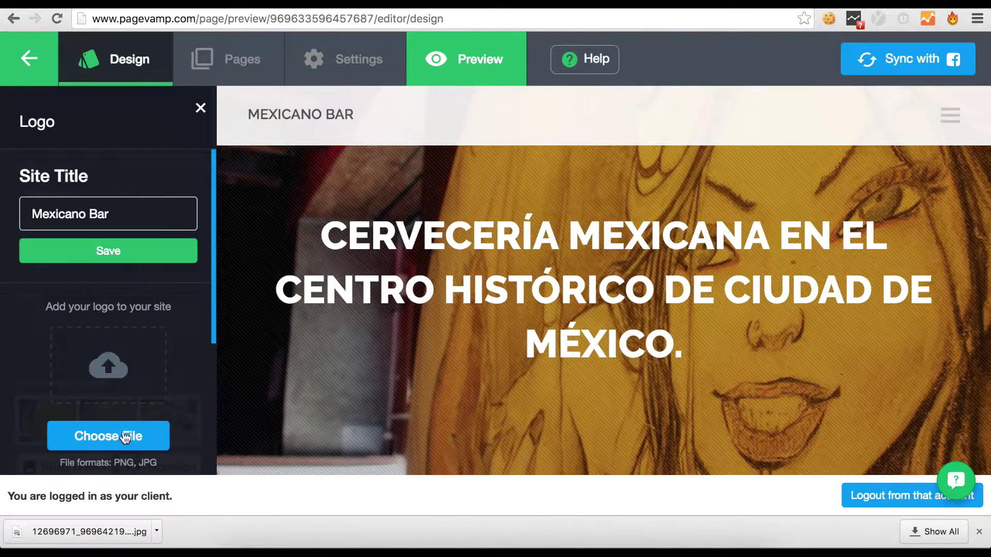
left_click(124, 438)
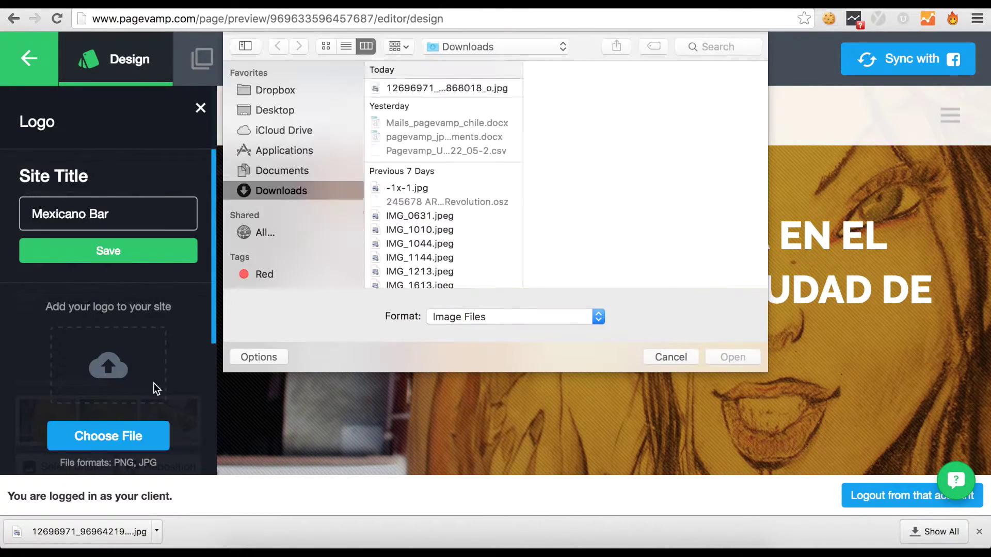
left_click(418, 86)
left_click(731, 355)
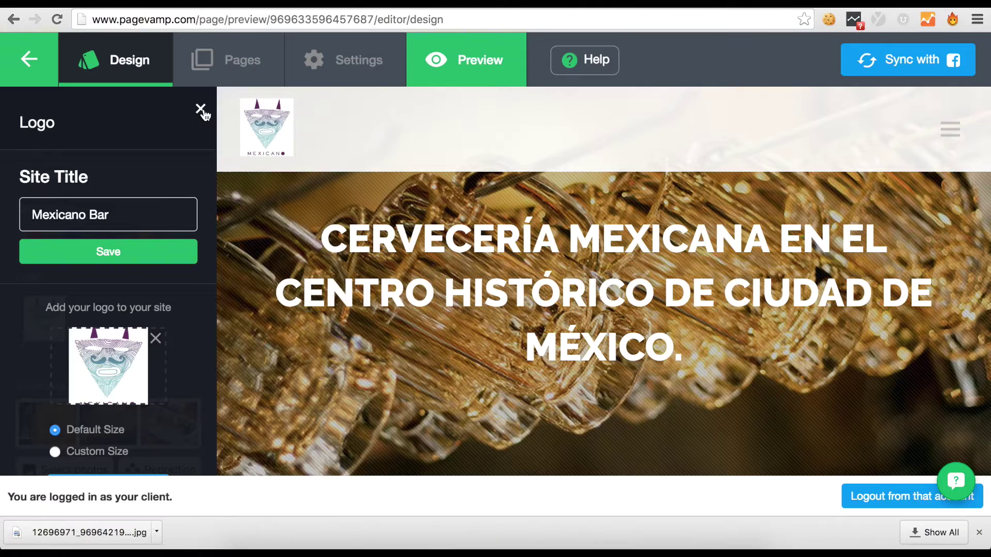
left_click(200, 108)
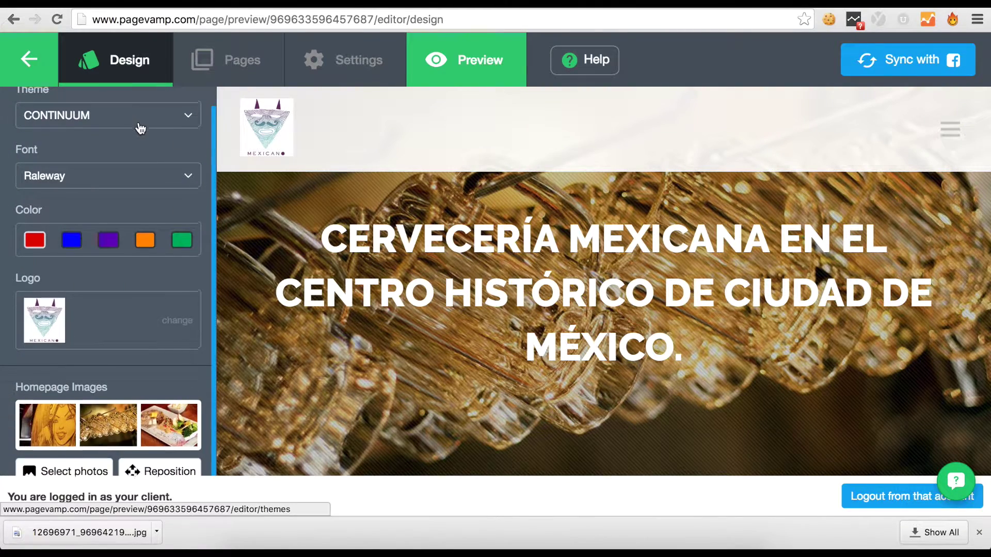
Change the site's theme to Nova and look over the homepage and About section in the preview
left_click(138, 134)
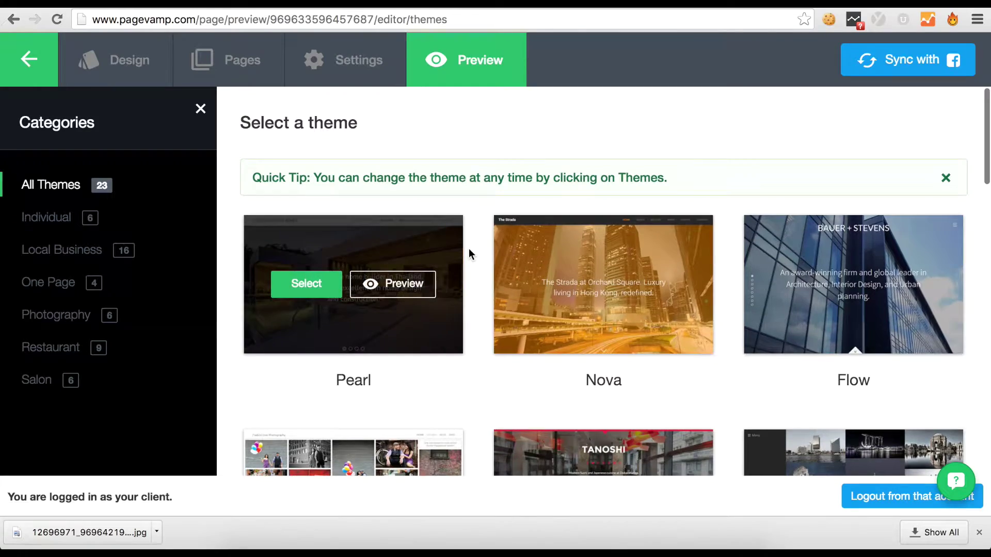
mouse_move(552, 287)
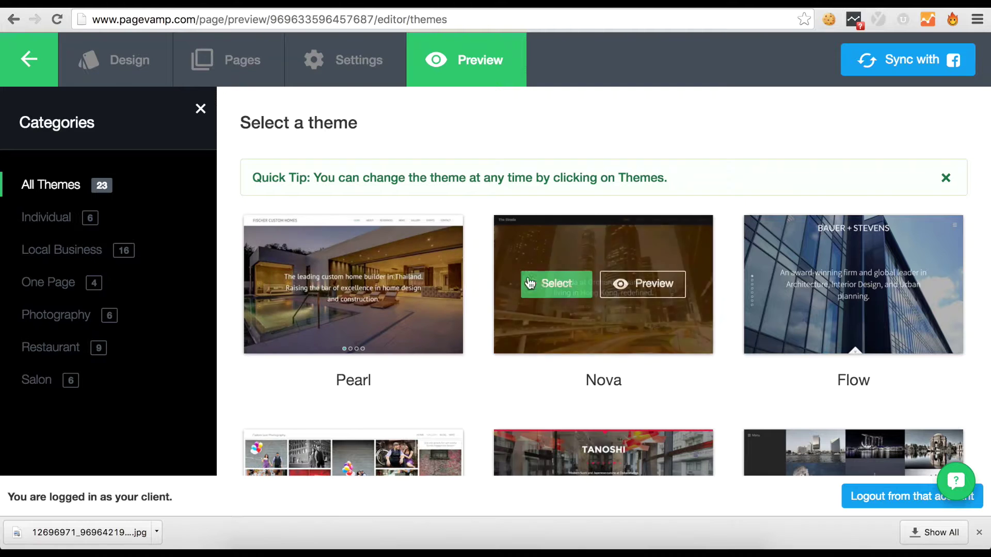
left_click(565, 287)
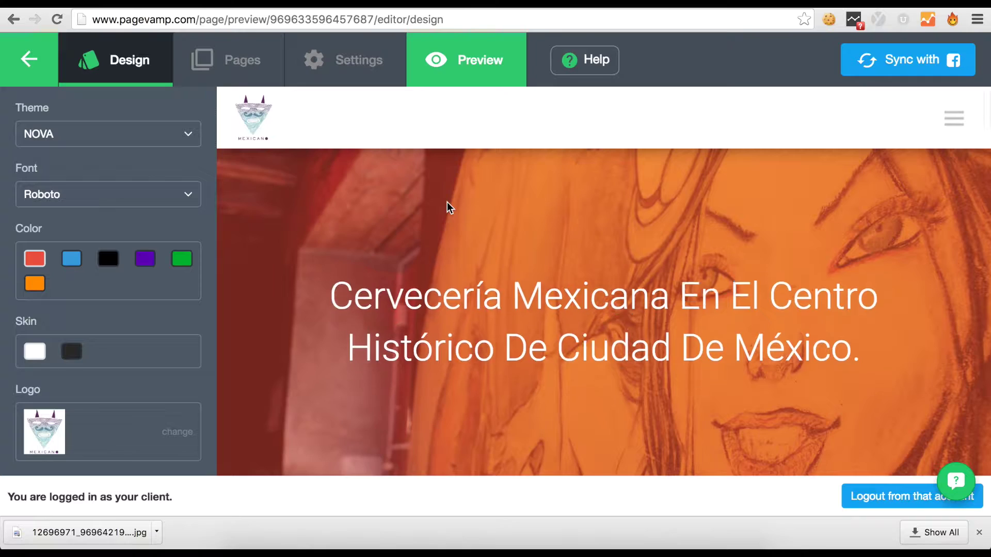
scroll(446, 204, "down", 10)
scroll(447, 203, "down", 10)
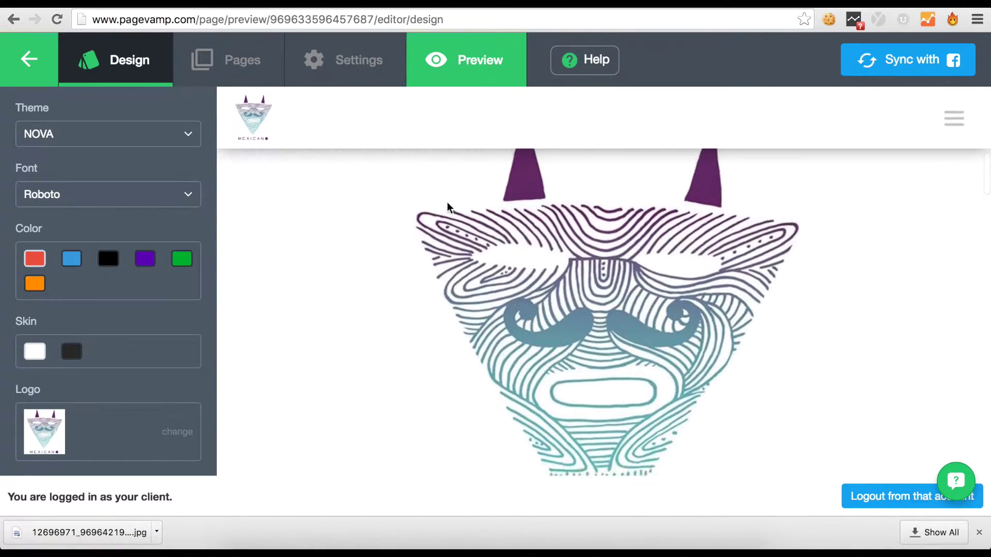
scroll(448, 206, "up", 15)
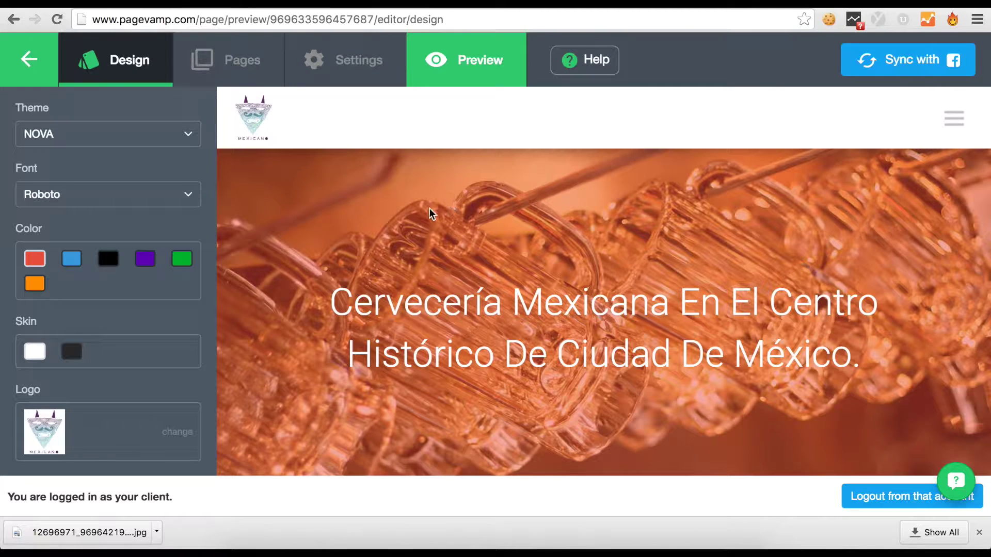
Leave the editor, view the Mexicano Bar website from the Sites list, and examine its sections from Home through Contact
left_click(29, 58)
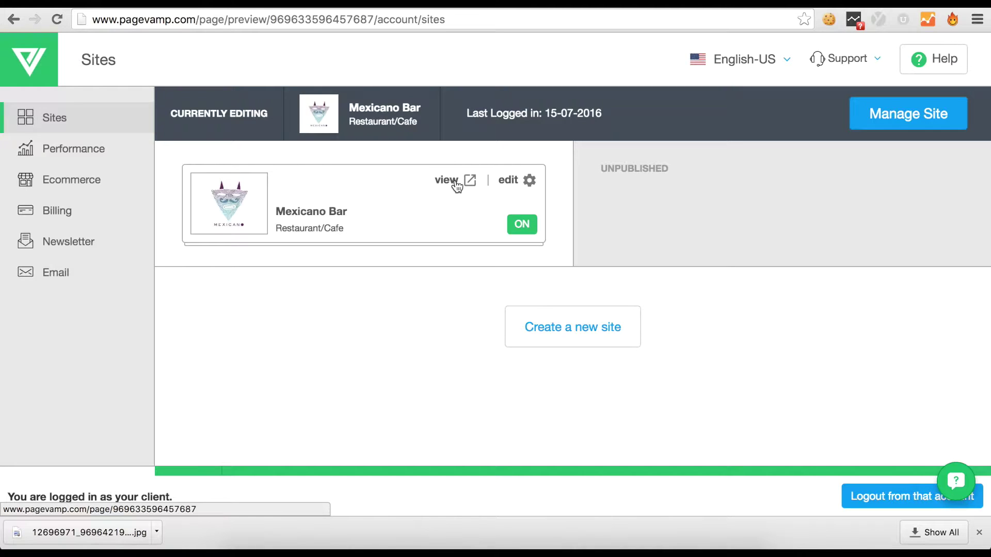
left_click(456, 184)
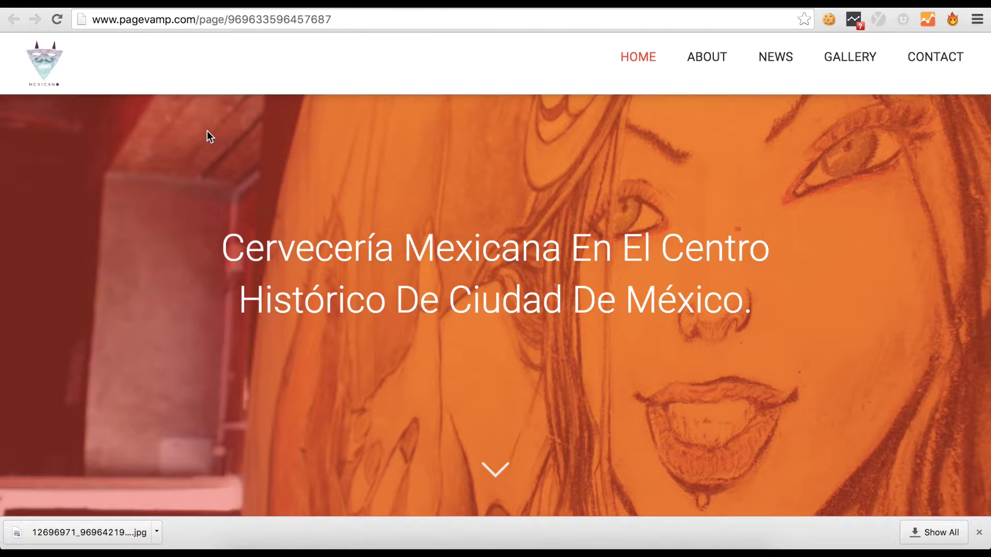
scroll(207, 131, "down", 6)
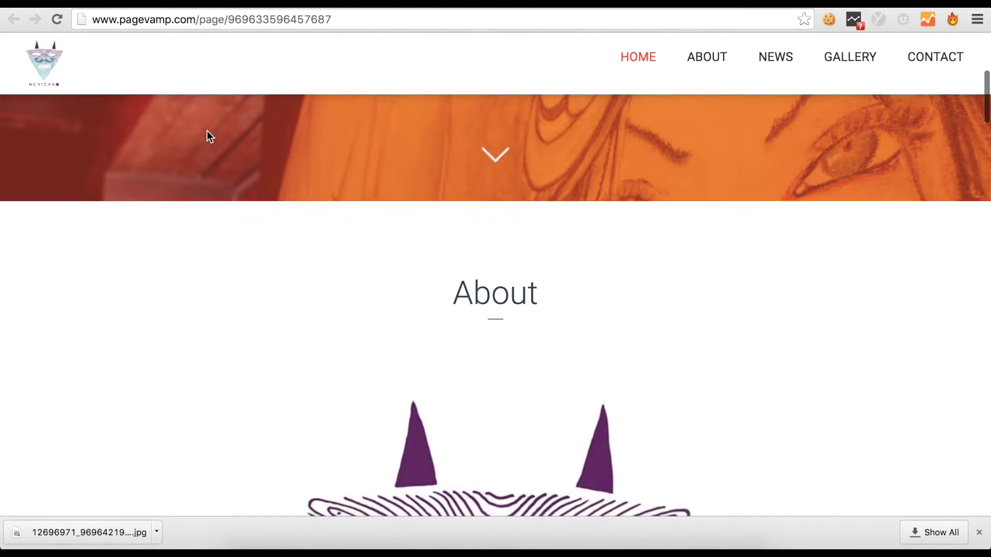
scroll(206, 131, "down", 15)
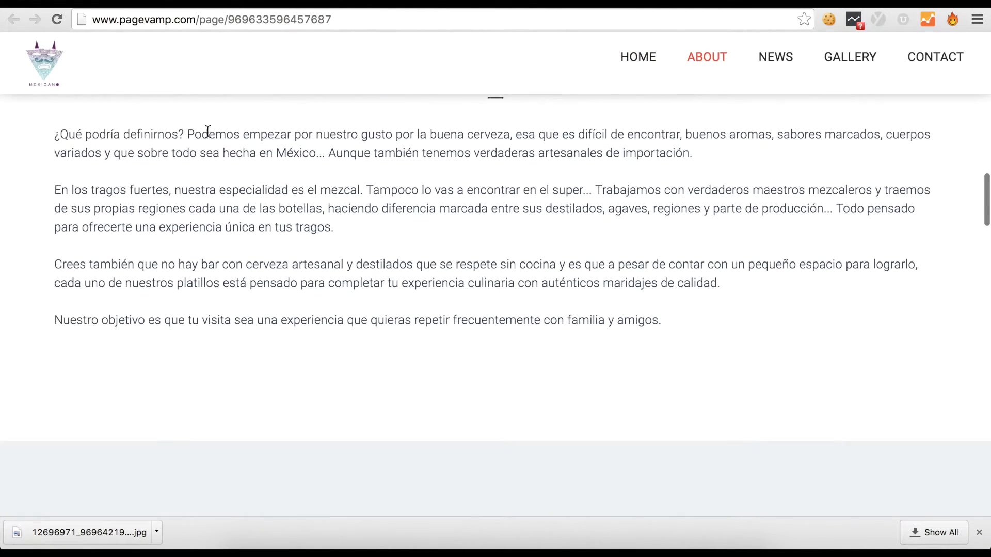
scroll(208, 131, "down", 15)
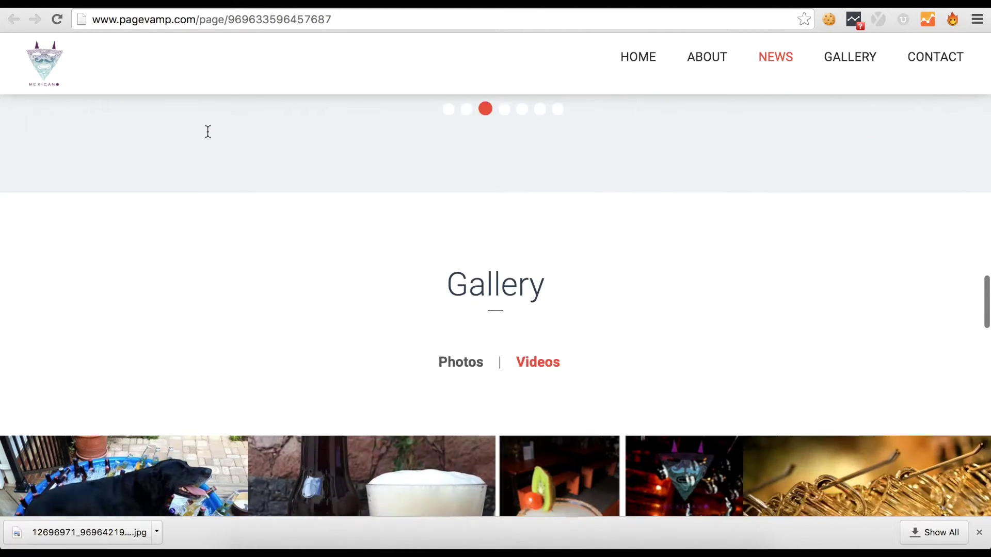
scroll(207, 132, "down", 7)
scroll(207, 131, "down", 15)
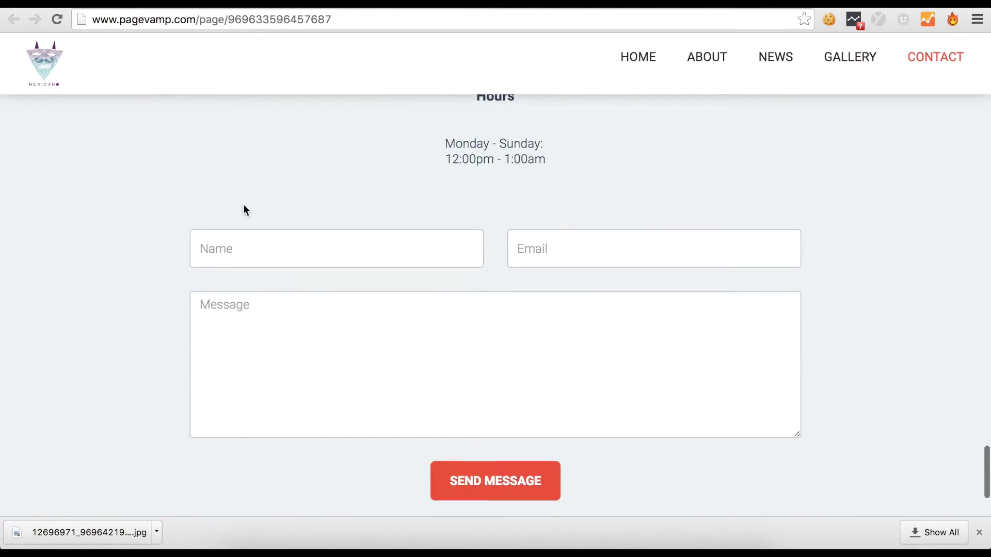
scroll(244, 207, "down", 3)
scroll(244, 207, "up", 20)
scroll(245, 209, "up", 10)
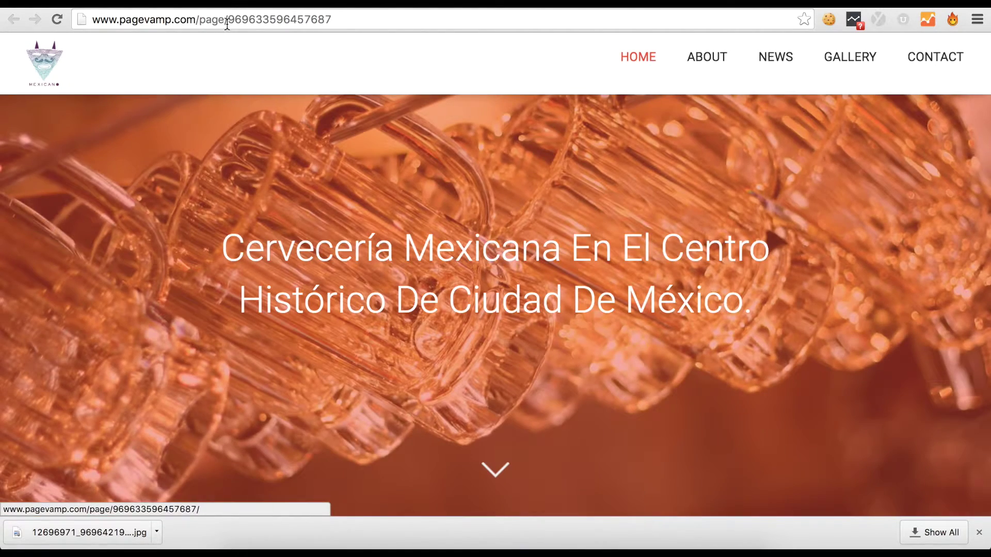
Select the Mexicano Bar site's web address, return to the bar's Facebook page, and open and close a message window to the business
left_click(227, 21)
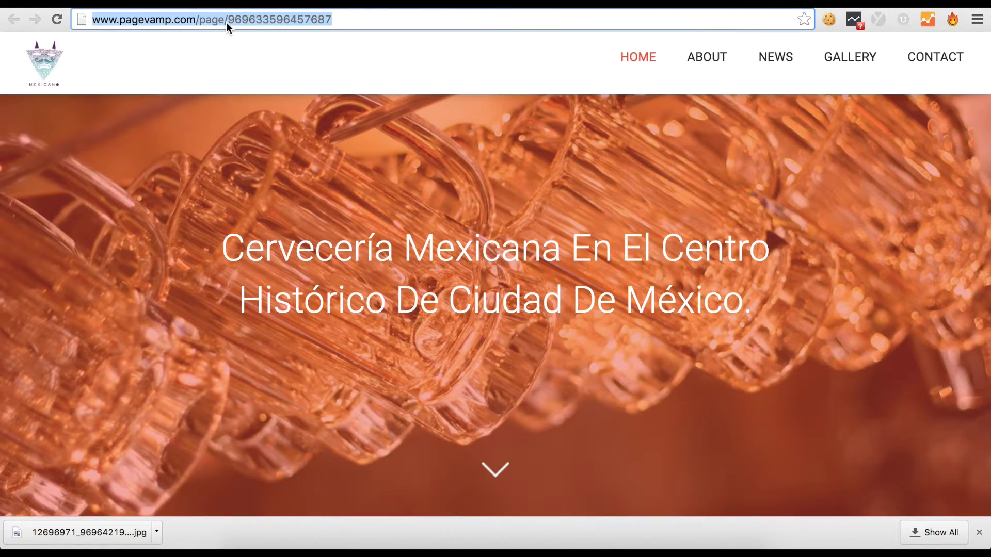
key("BackSpace")
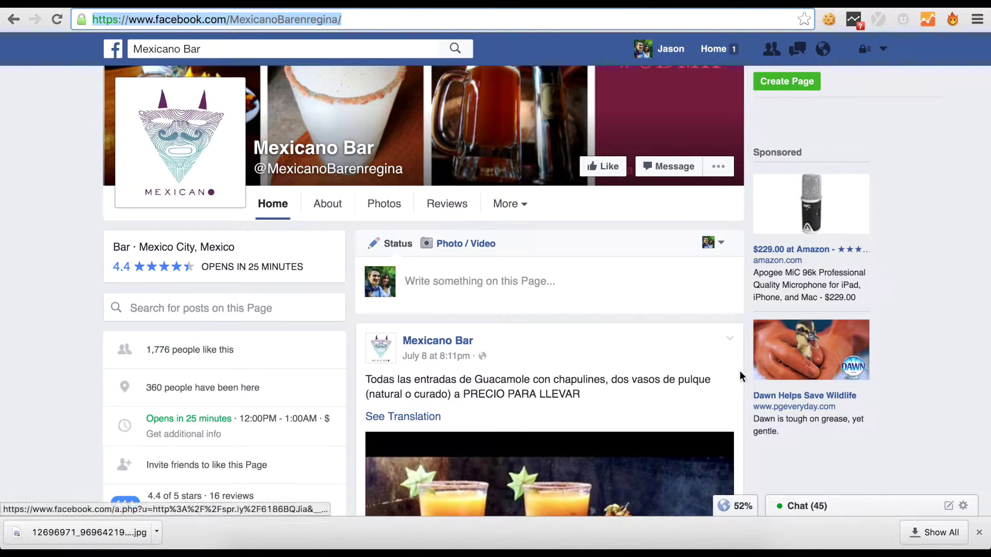
scroll(742, 385, "down", 1)
scroll(743, 386, "up", 3)
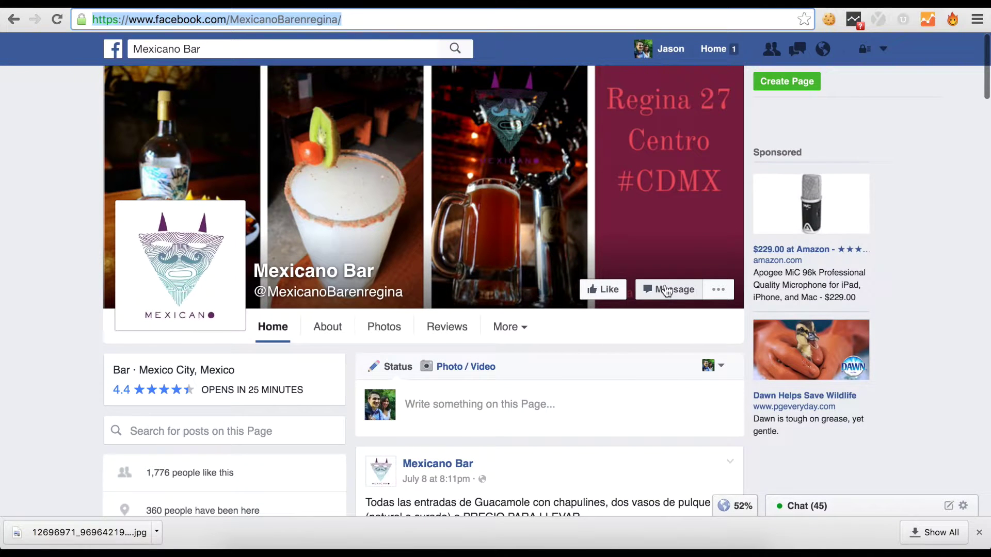
left_click(669, 292)
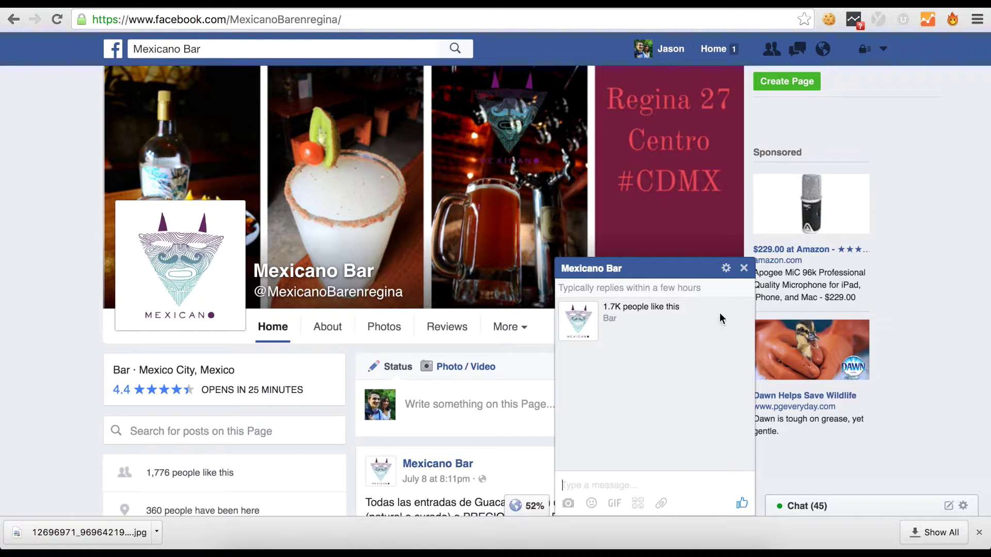
left_click(743, 269)
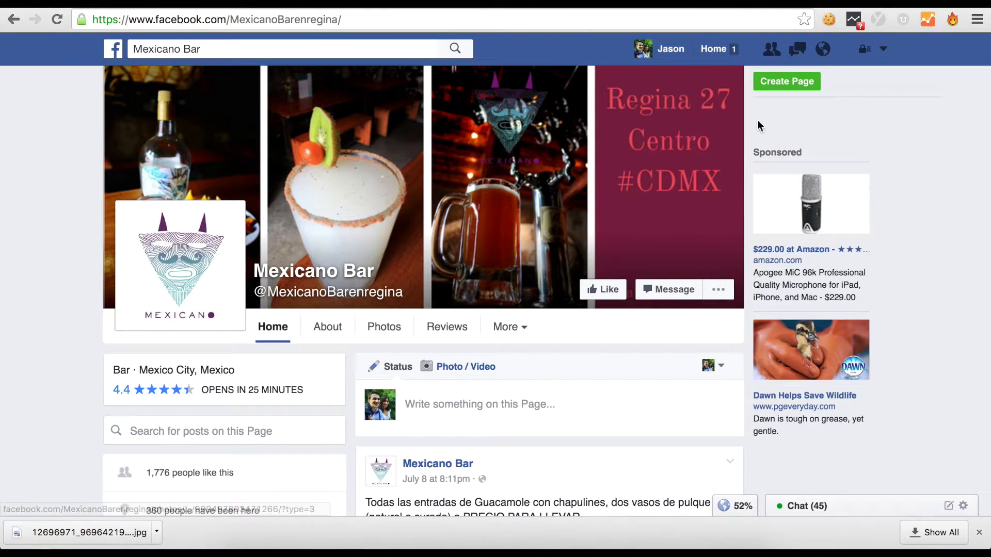
Go to TripAdvisor and search for restaurants near Tampa, Florida
key("ctrl+l")
type("tripadvisor")
key("Return")
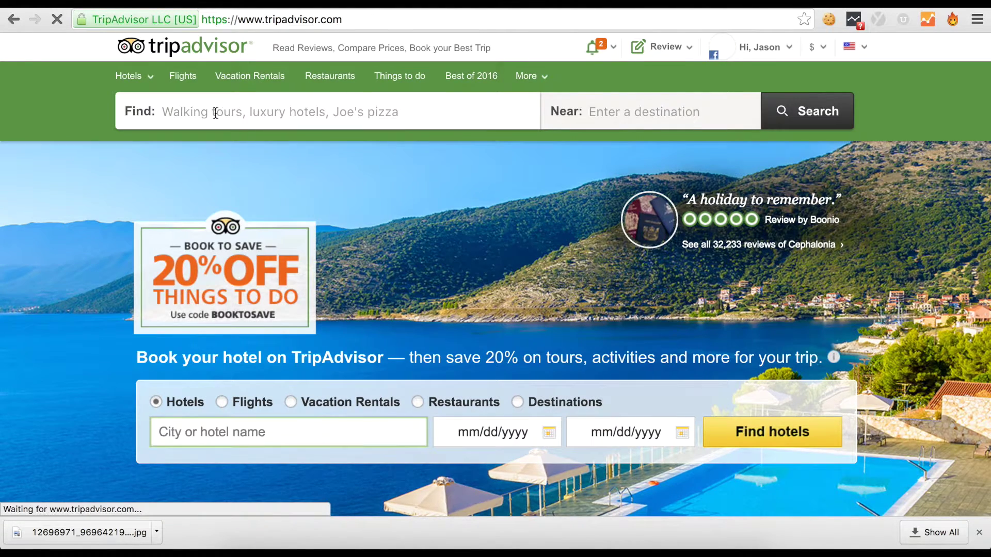
left_click(212, 112)
type("restaurants")
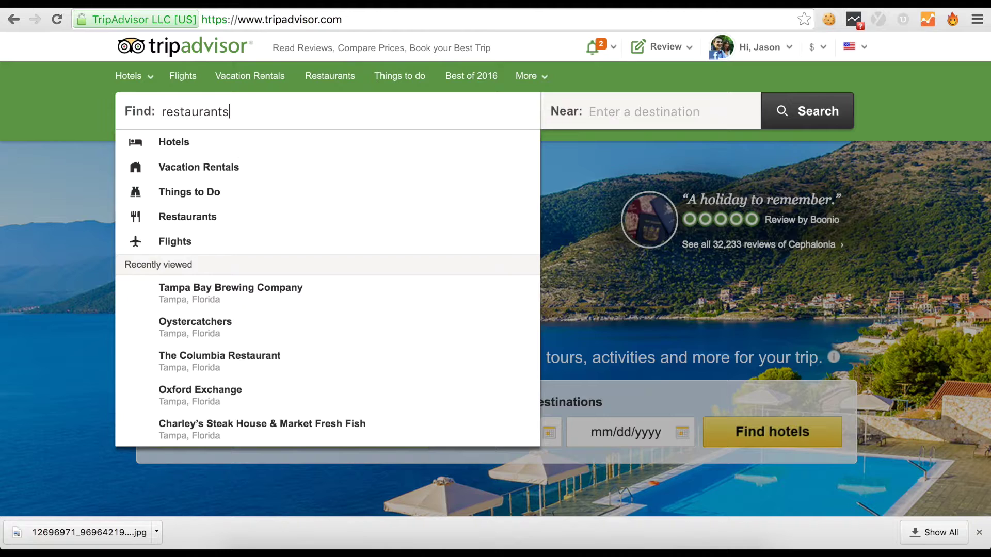
key("Tab")
type("tam")
key("Return")
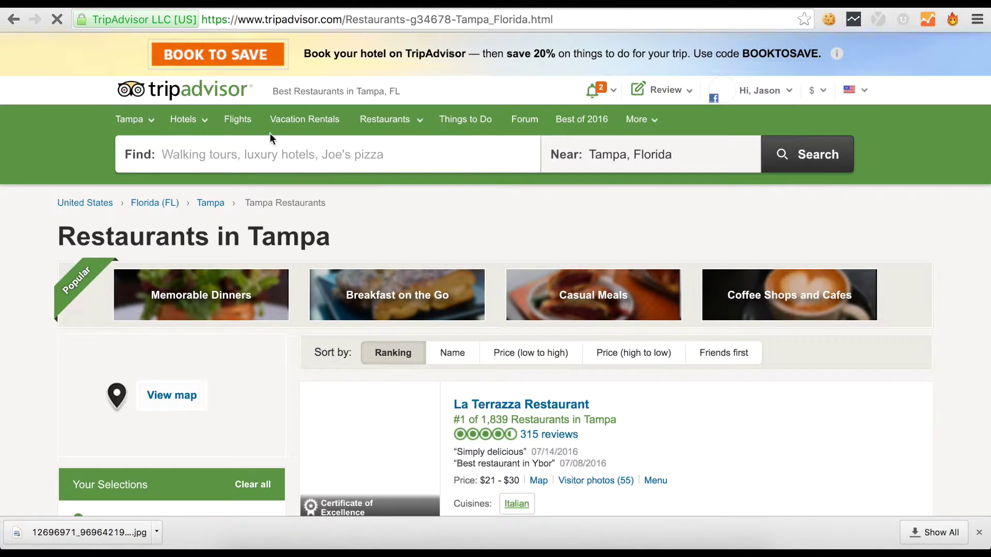
From the Tampa restaurant results, view the La Terrazza Restaurant listing and open the restaurant's own website
scroll(652, 339, "down", 3)
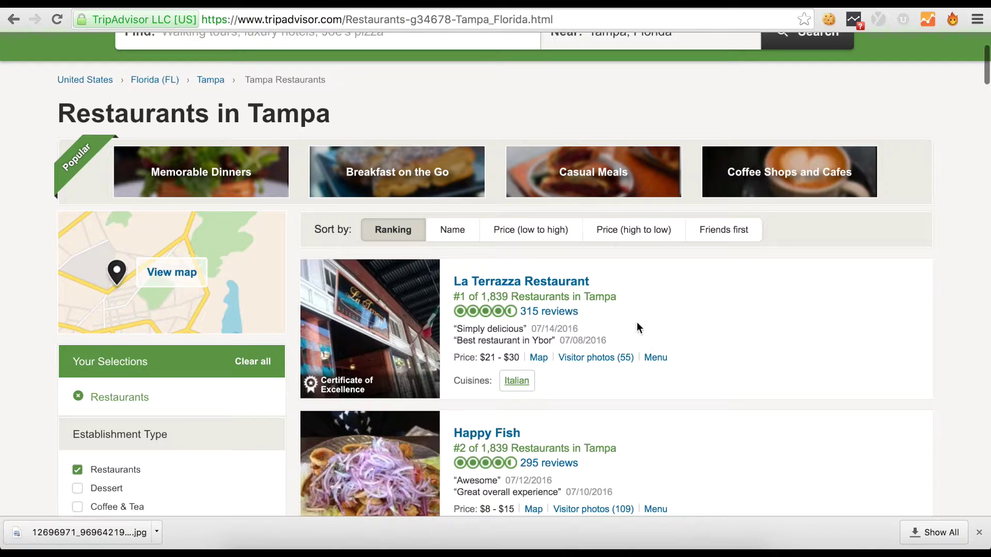
left_click(554, 281)
scroll(654, 296, "down", 7)
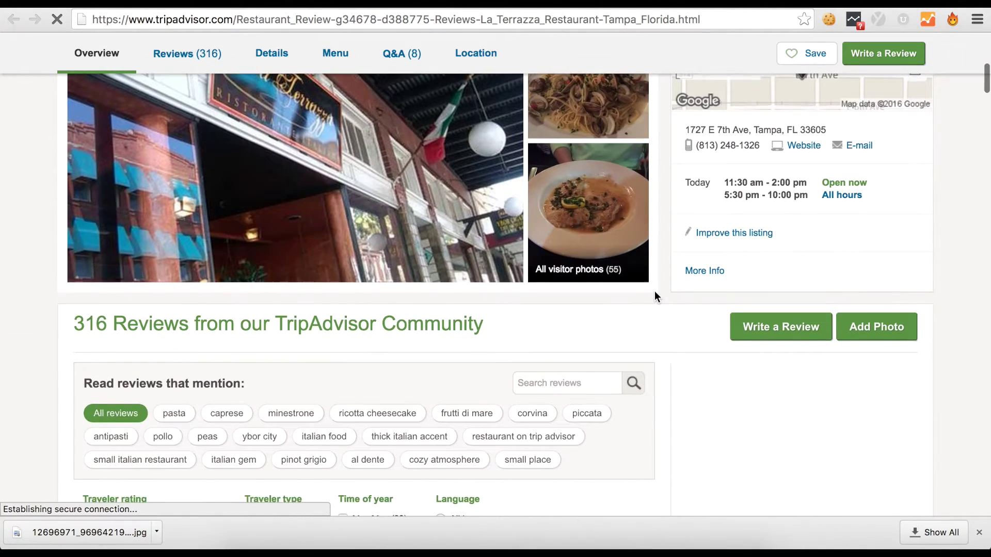
scroll(675, 305, "up", 4)
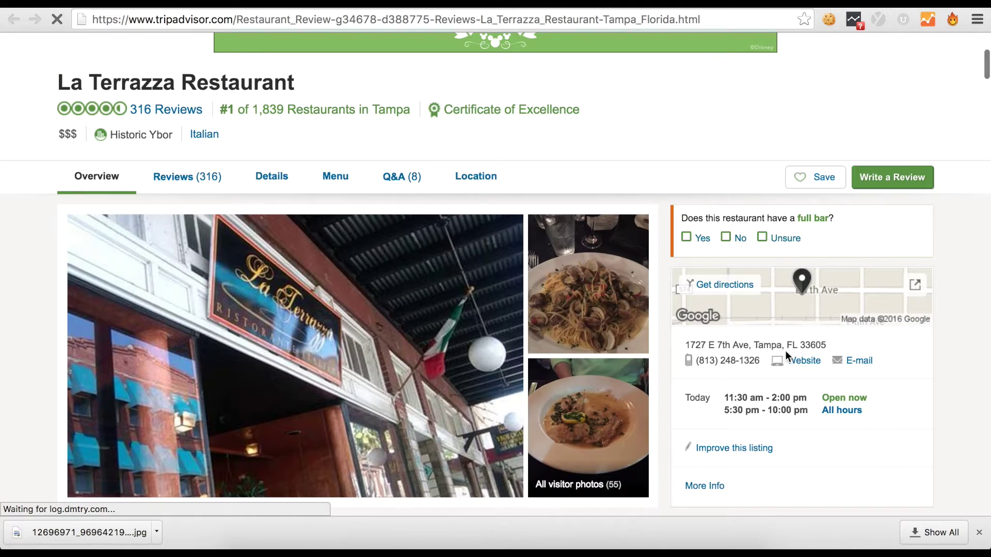
left_click(805, 360)
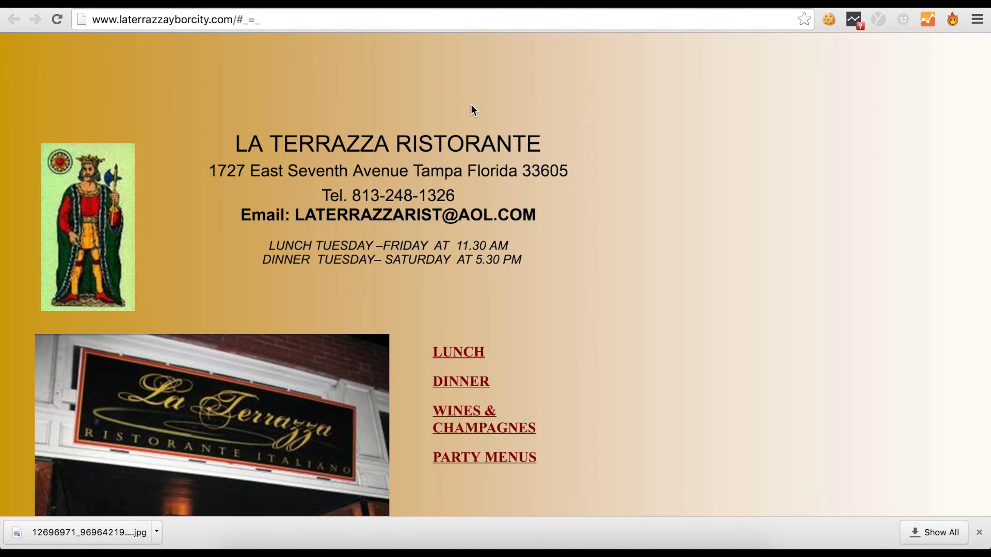
Examine La Terrazza's website, including its full homepage and Dinner page, and switch back to the Pagevamp Reseller Dashboard
scroll(471, 105, "down", 12)
scroll(470, 105, "down", 20)
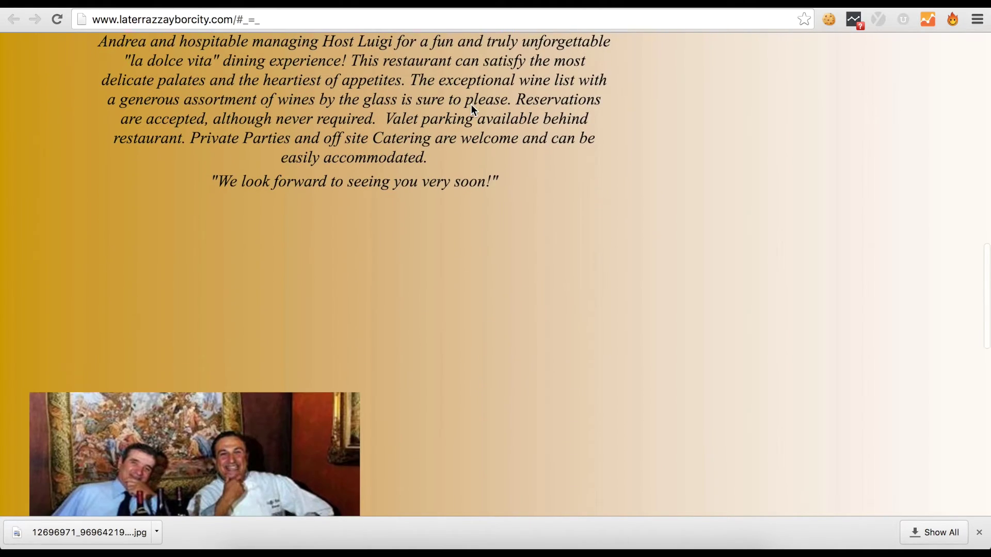
scroll(470, 104, "down", 2)
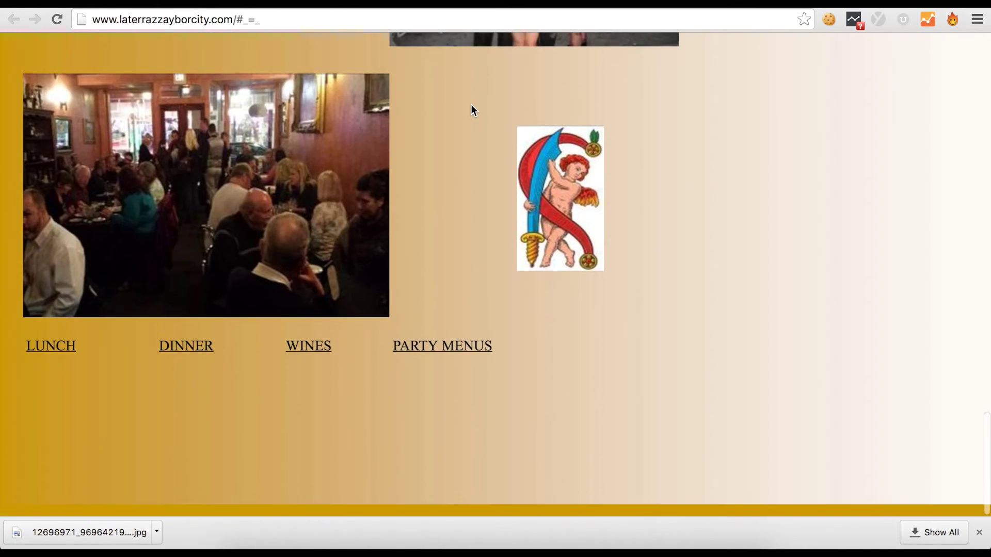
left_click(192, 356)
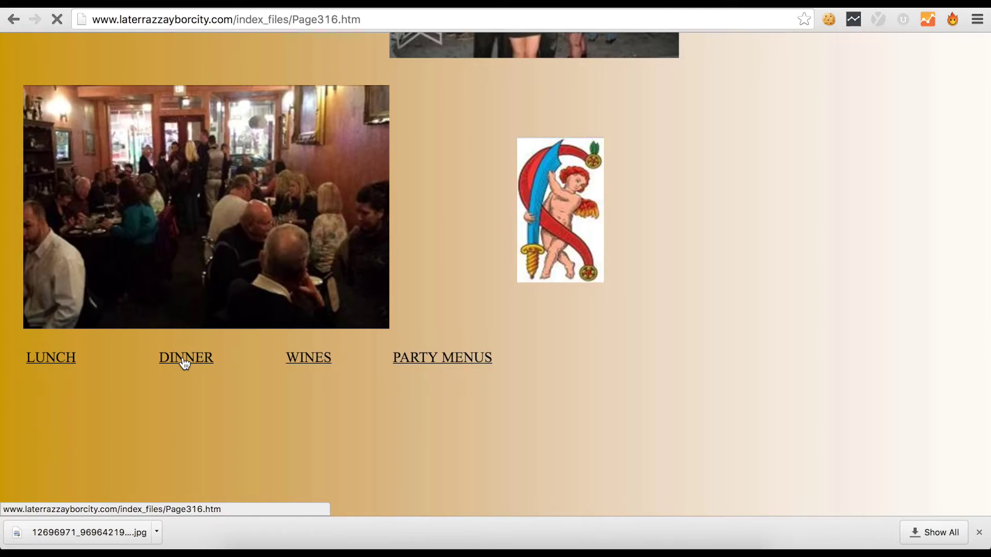
scroll(288, 326, "down", 6)
scroll(290, 328, "down", 20)
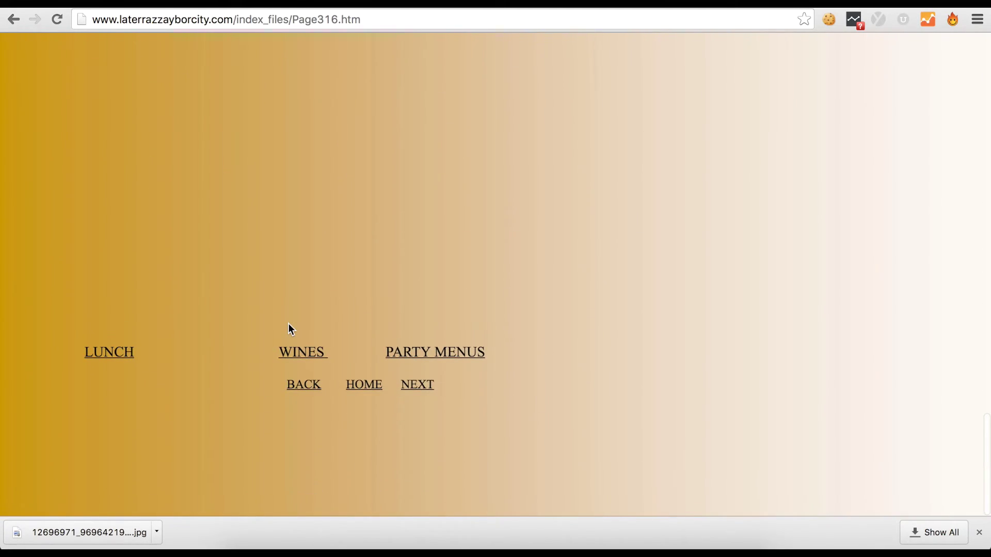
left_click(363, 381)
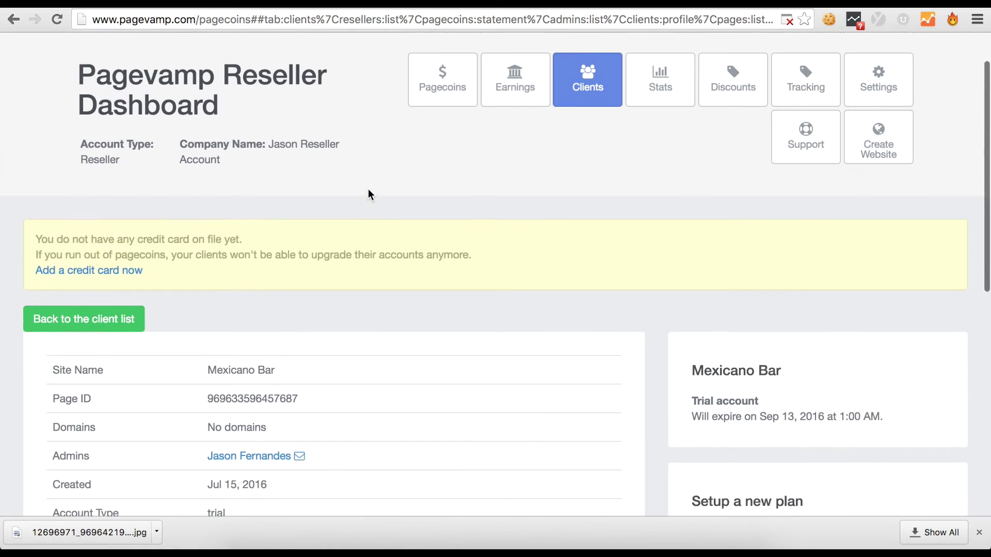
scroll(367, 189, "up", 1)
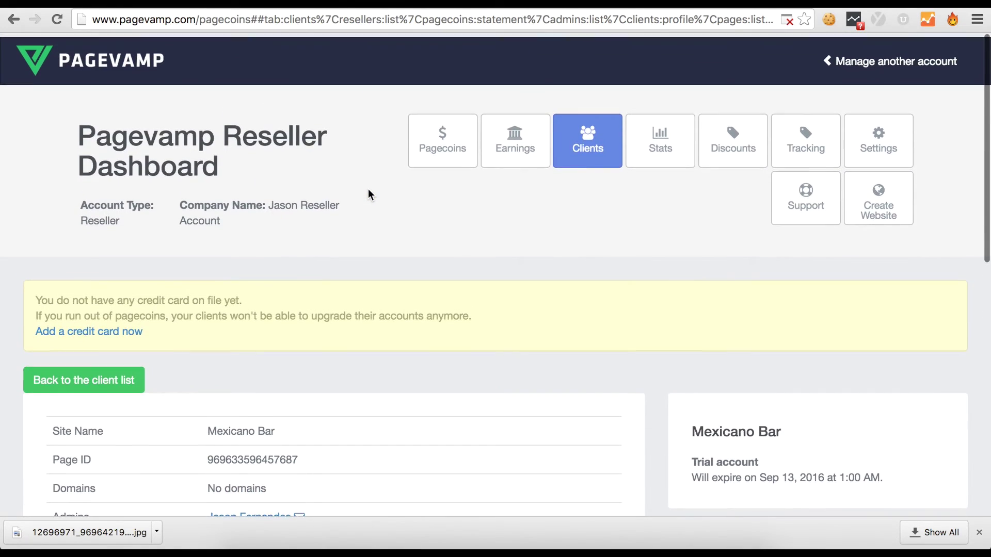